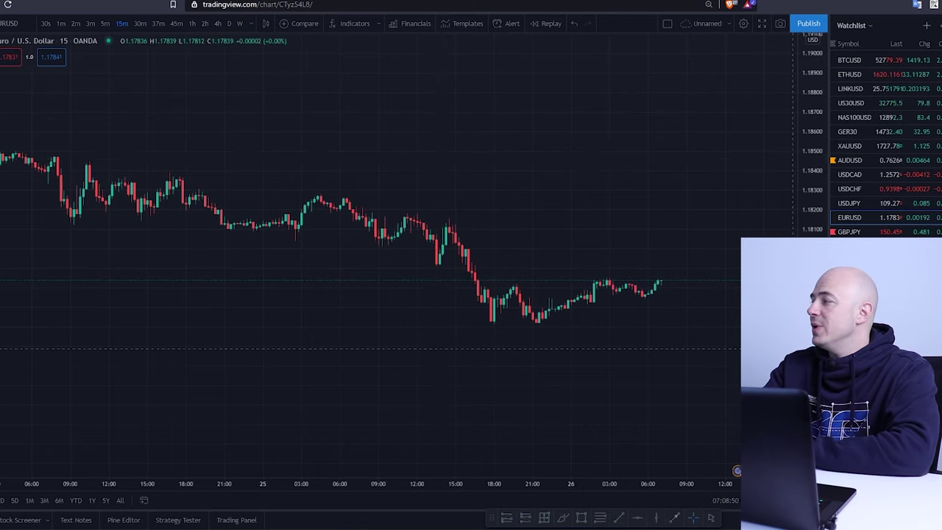
- Add the built-in Average True Range indicator to the EURUSD chart by searching for "atr"
drag(814, 309, 813, 276)
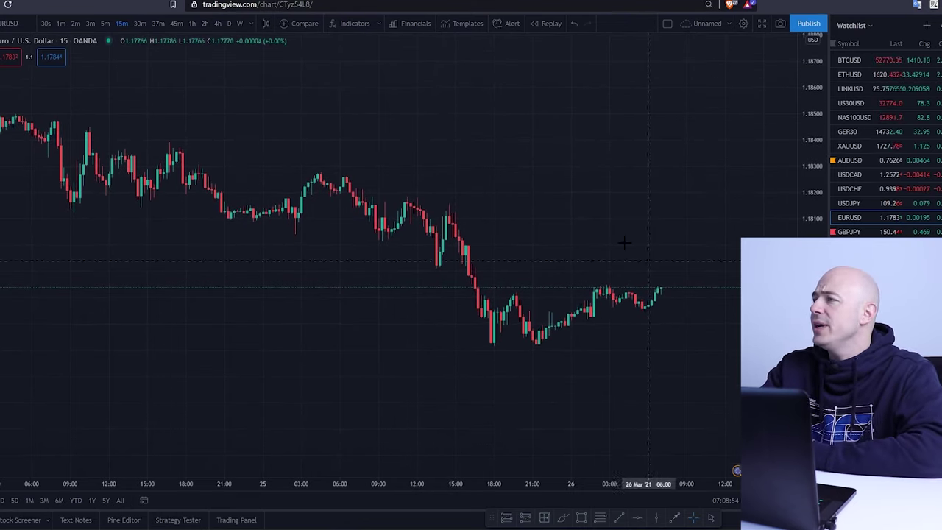
click(344, 26)
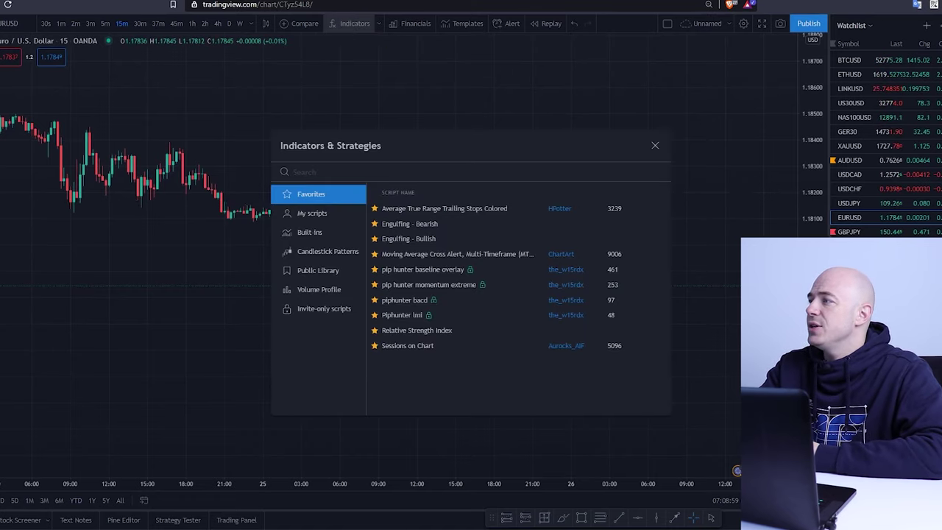
text(atr)
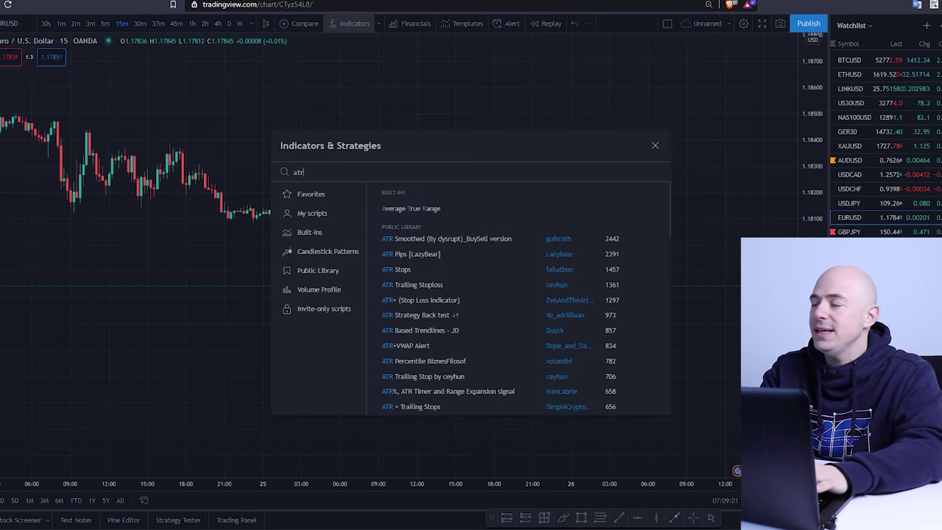
click(413, 208)
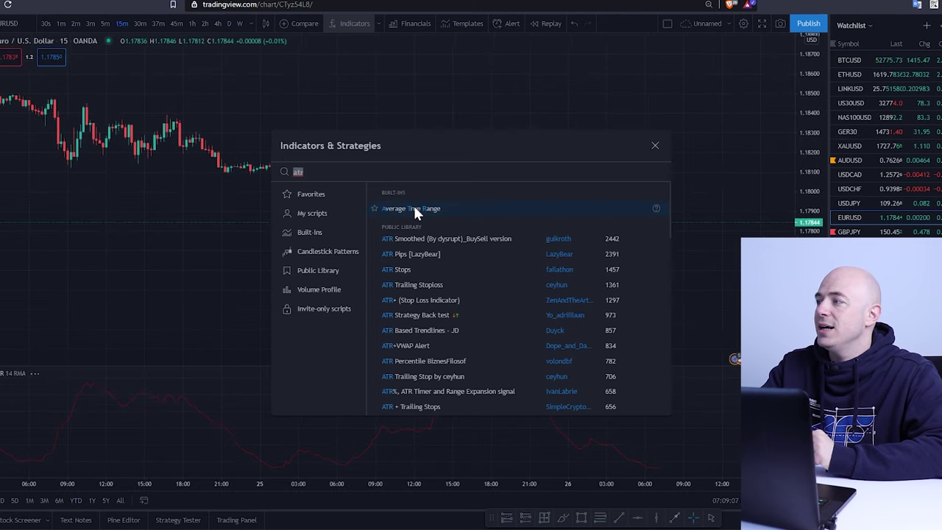
key(Escape)
- Style the Average True Range line in yellow with the third line thickness
click(47, 374)
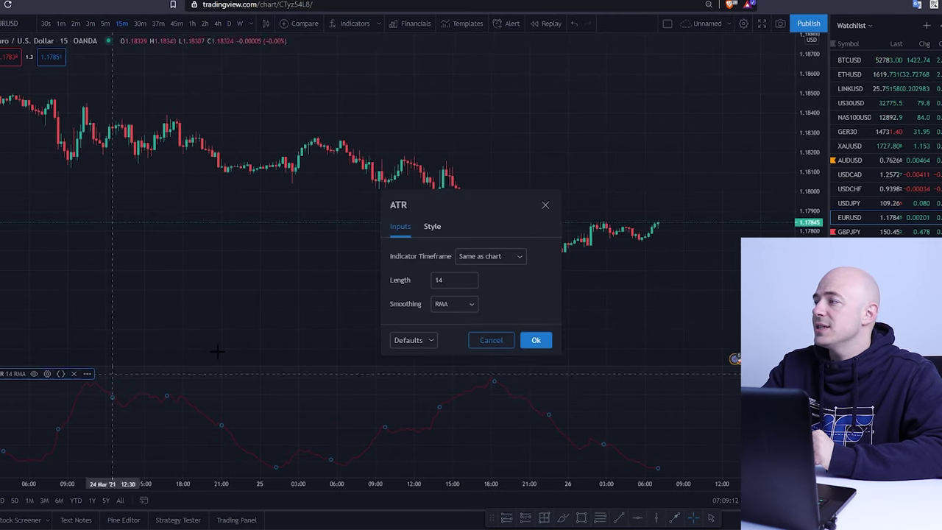
click(430, 226)
click(446, 256)
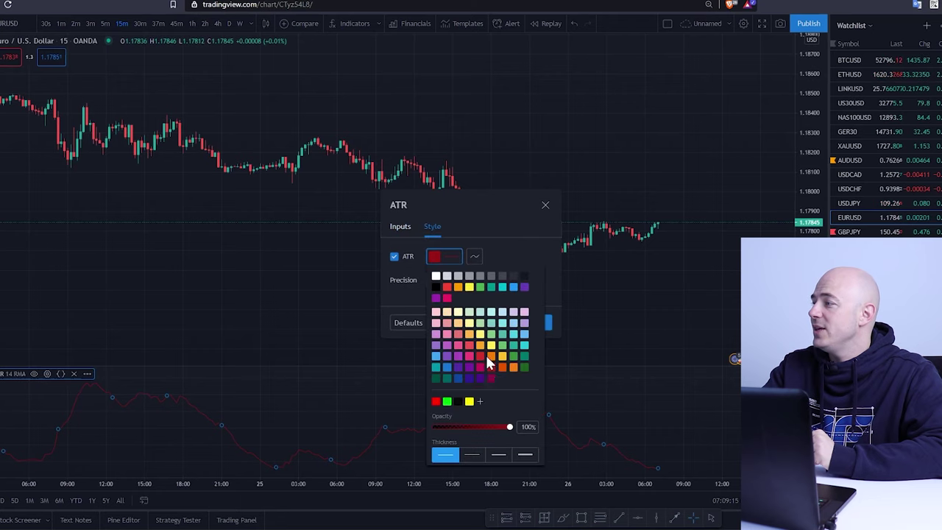
click(470, 402)
click(498, 455)
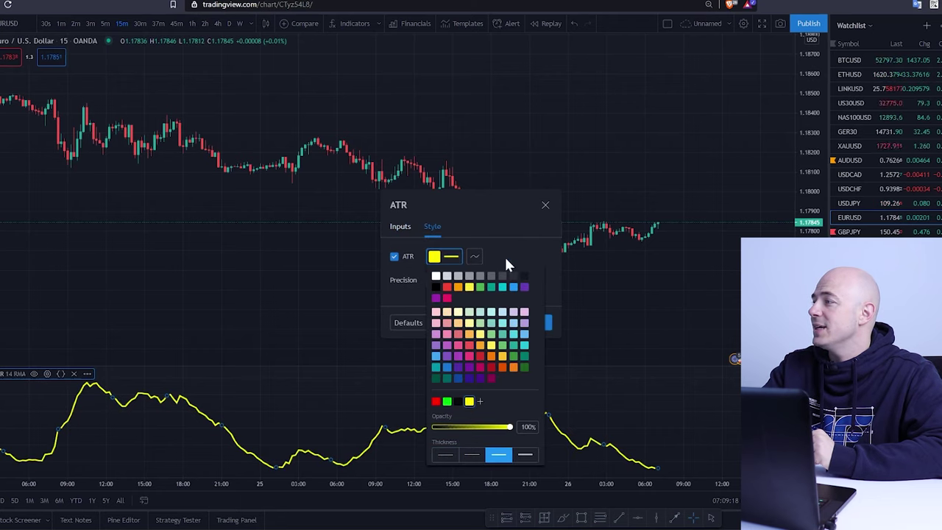
click(610, 345)
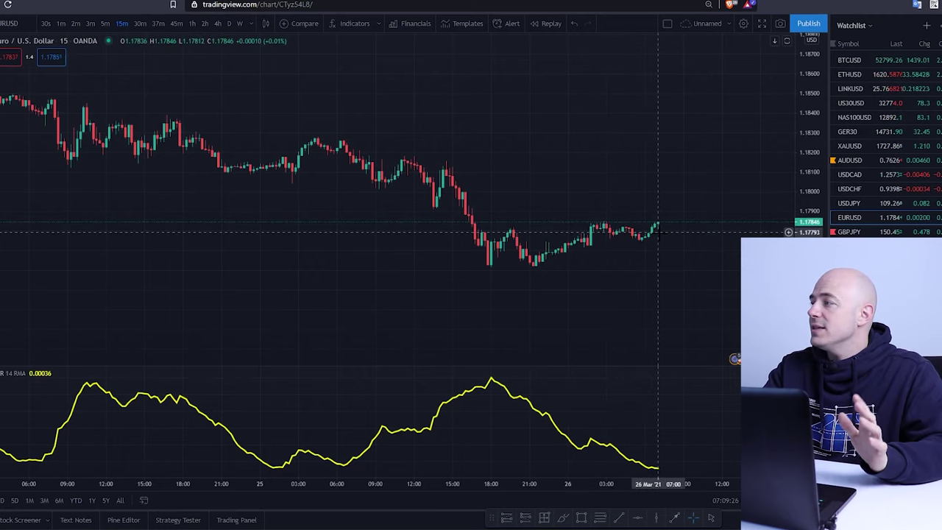
- Place a long position on the latest candle with entry about 1.17847 and stop about 1.17774, and raise its target to about 1.17989
scroll(659, 232, up, 3)
drag(659, 232, 491, 240)
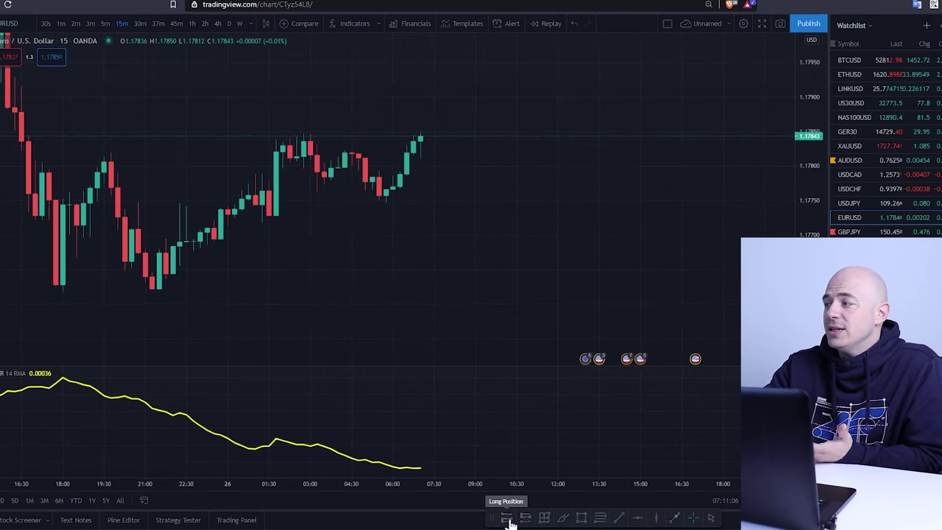
click(507, 518)
click(420, 137)
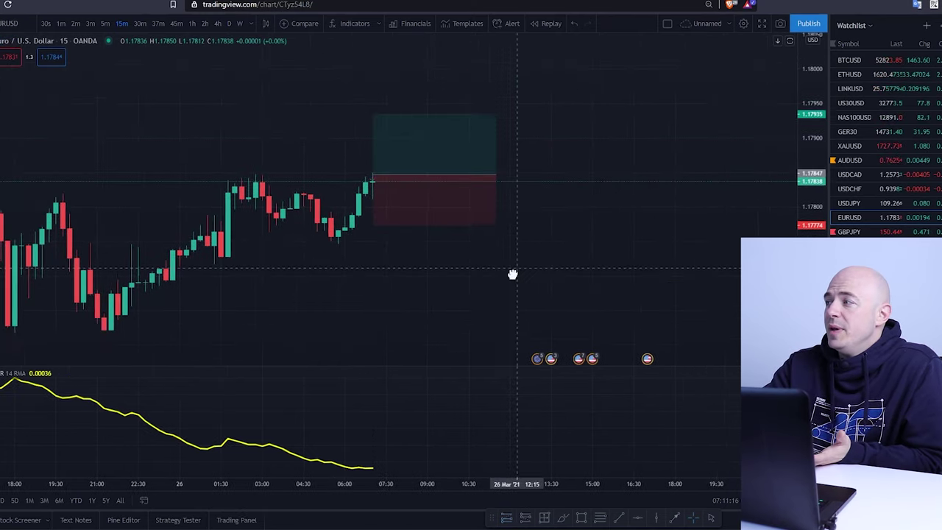
drag(512, 274, 488, 338)
click(358, 204)
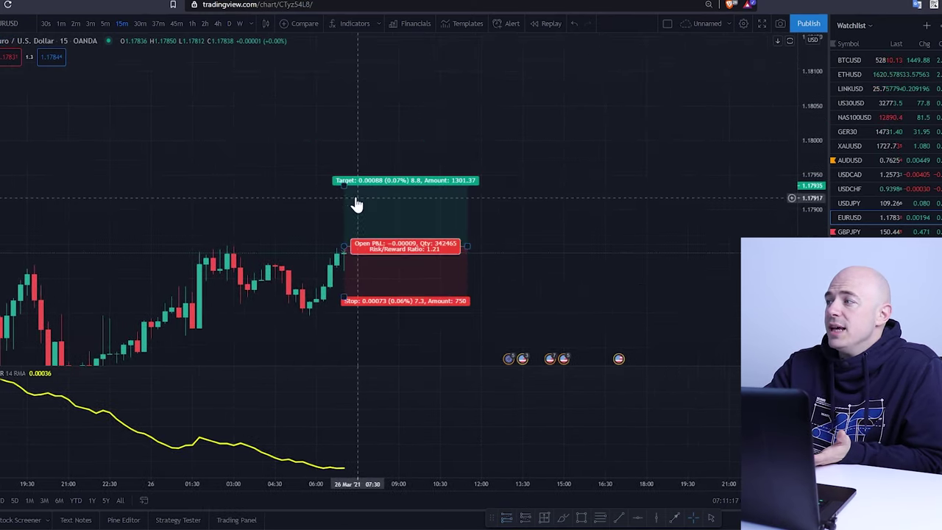
drag(345, 181, 348, 150)
- Delete the long position and remove the Average True Range indicator from the chart
click(597, 210)
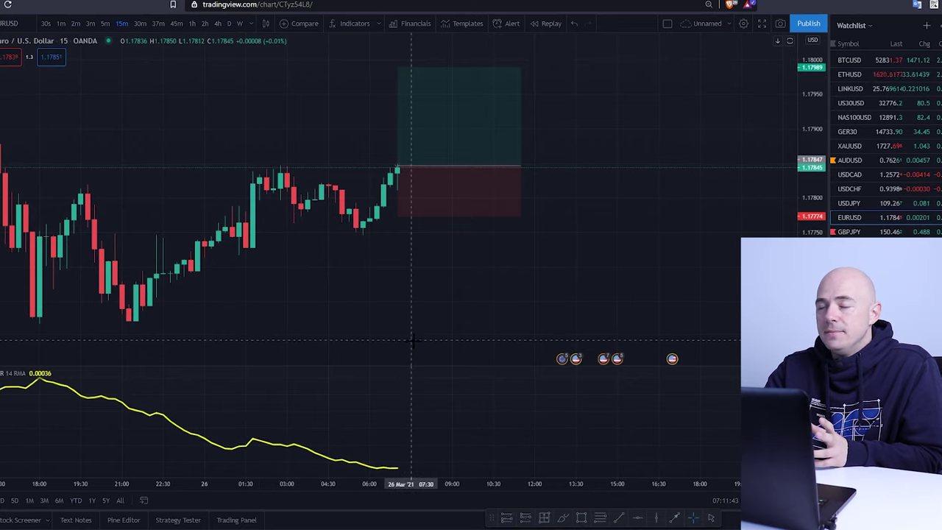
key(Delete)
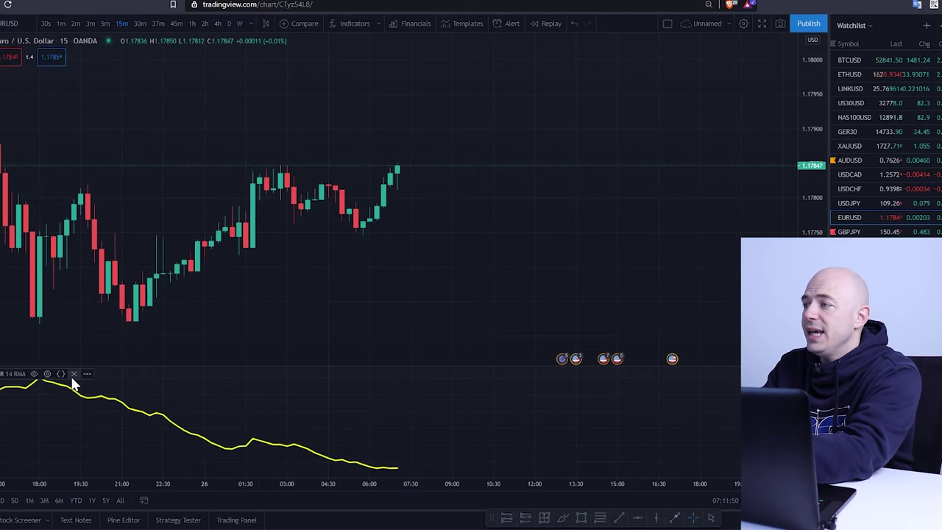
click(74, 374)
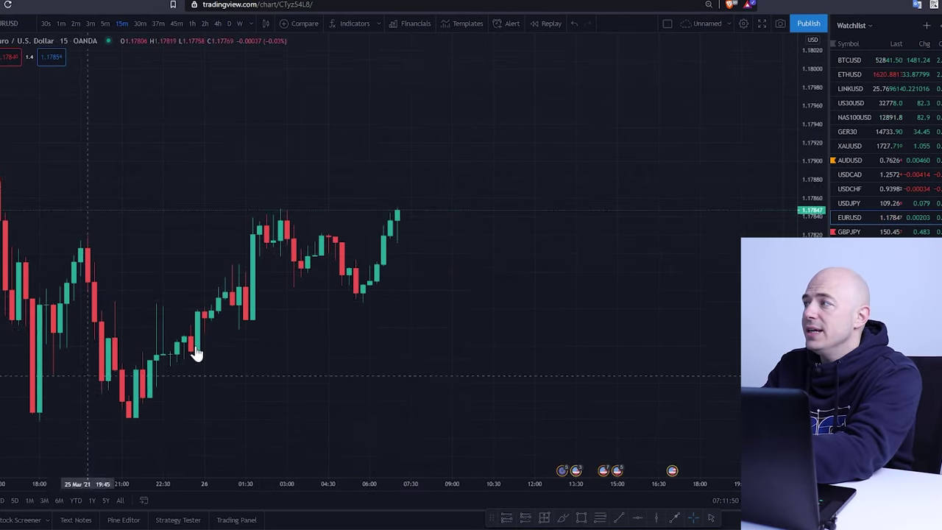
- Add the Average True Range Trailing Stops Colored indicator by HPotter, found by searching for "average true range"
click(353, 24)
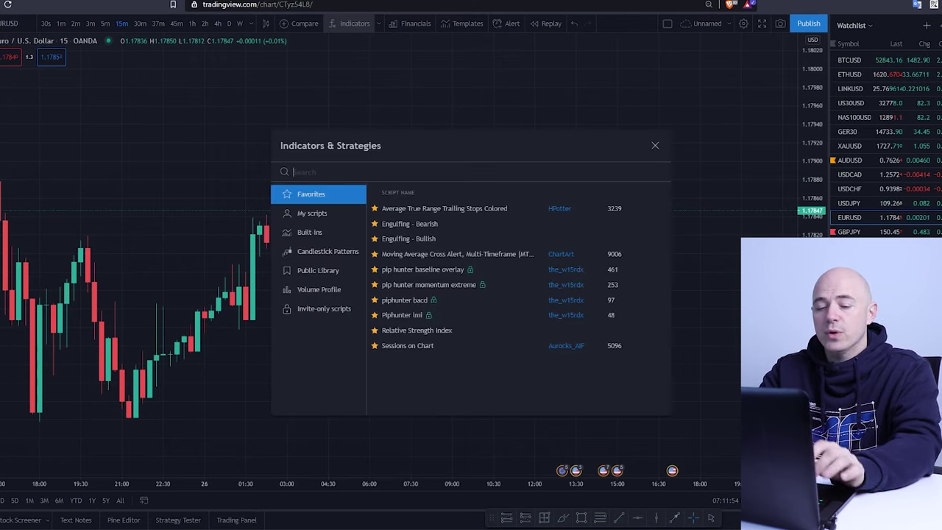
text(average )
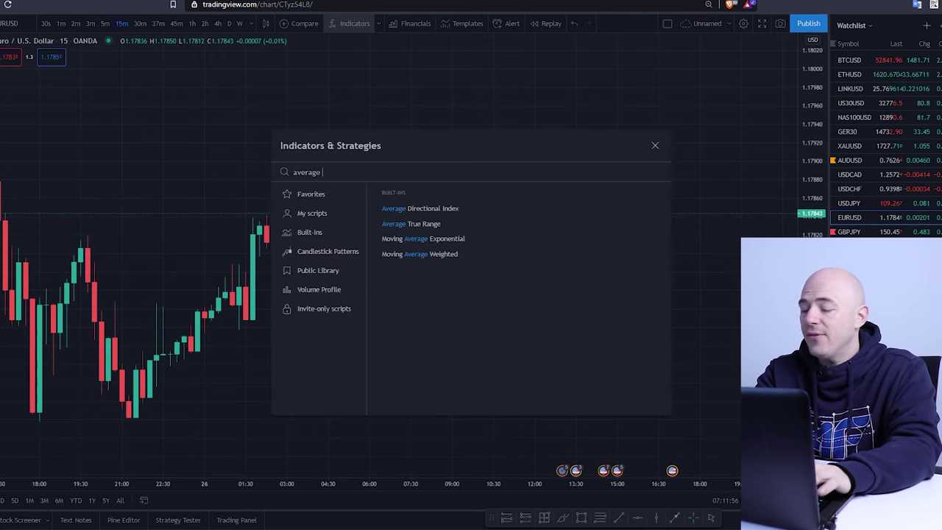
text(true range)
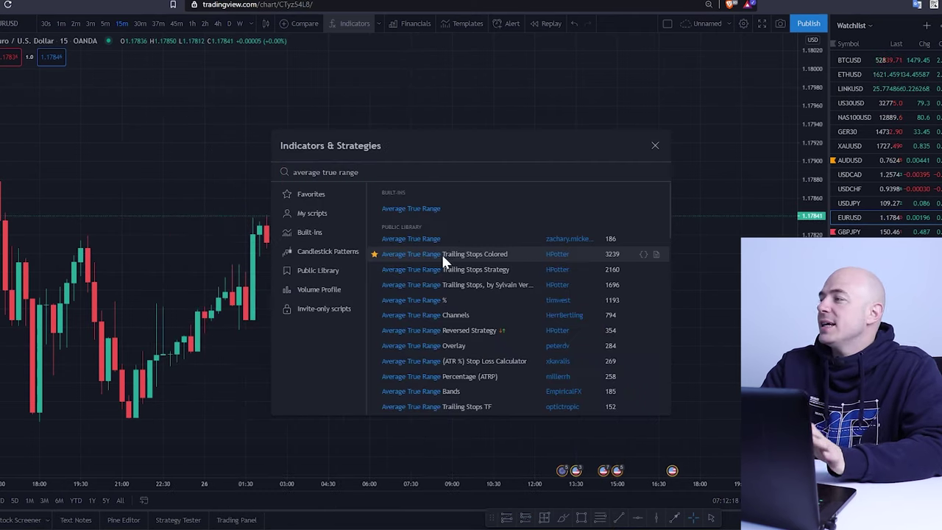
click(442, 251)
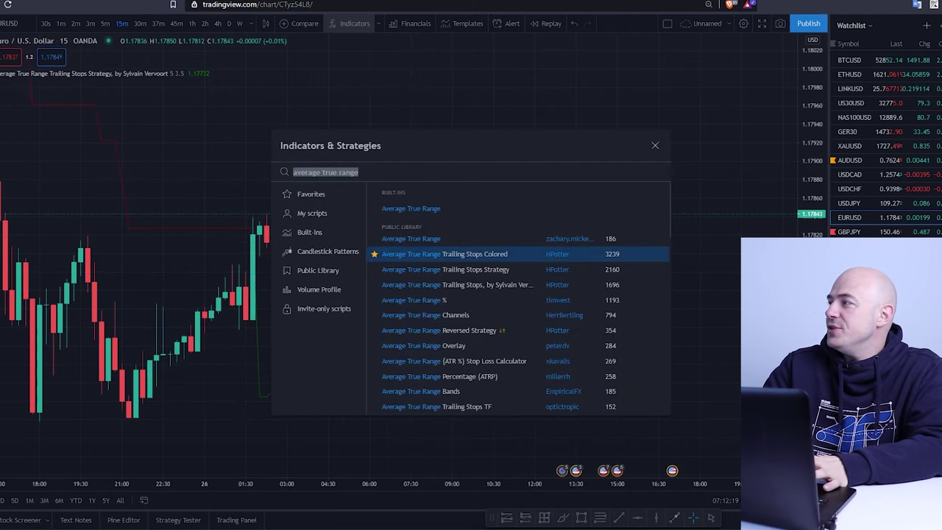
click(655, 145)
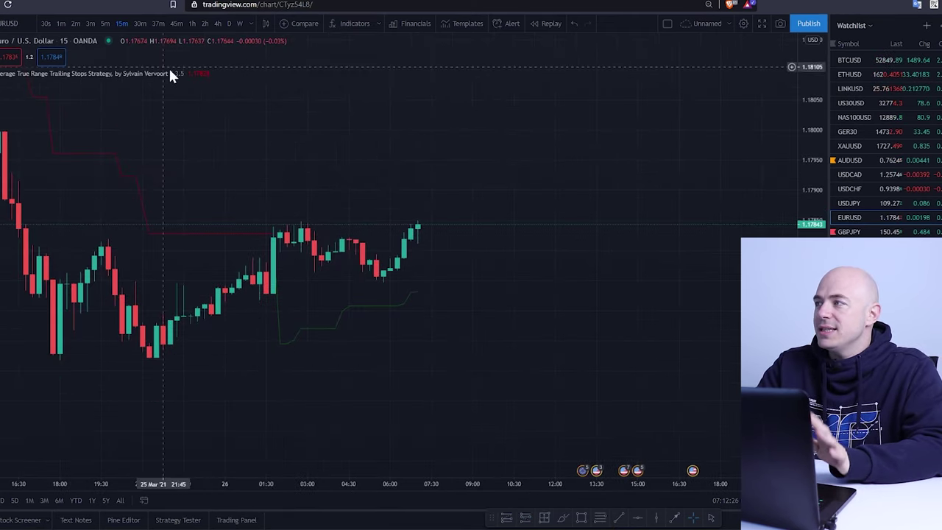
- Set the trailing stop indicator's Color 0 to red at 100% opacity with the second line thickness
mouse_move(186, 78)
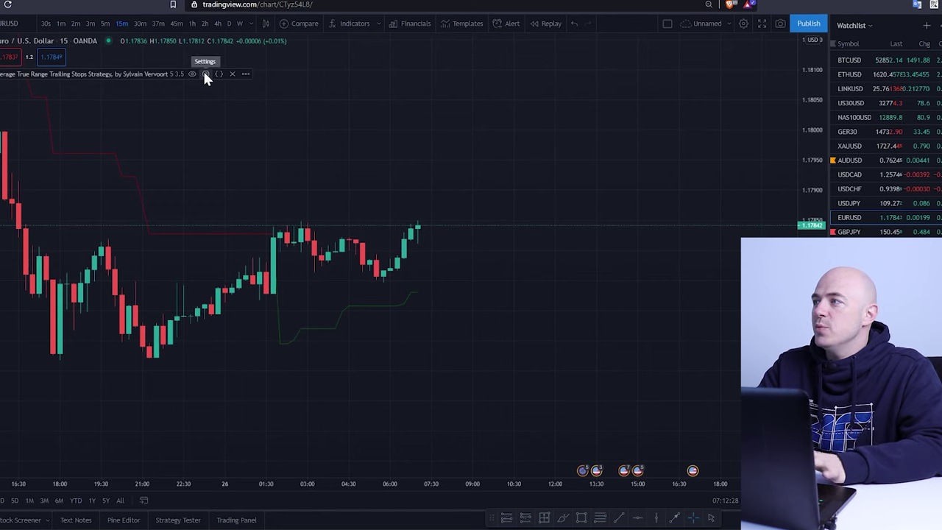
click(205, 74)
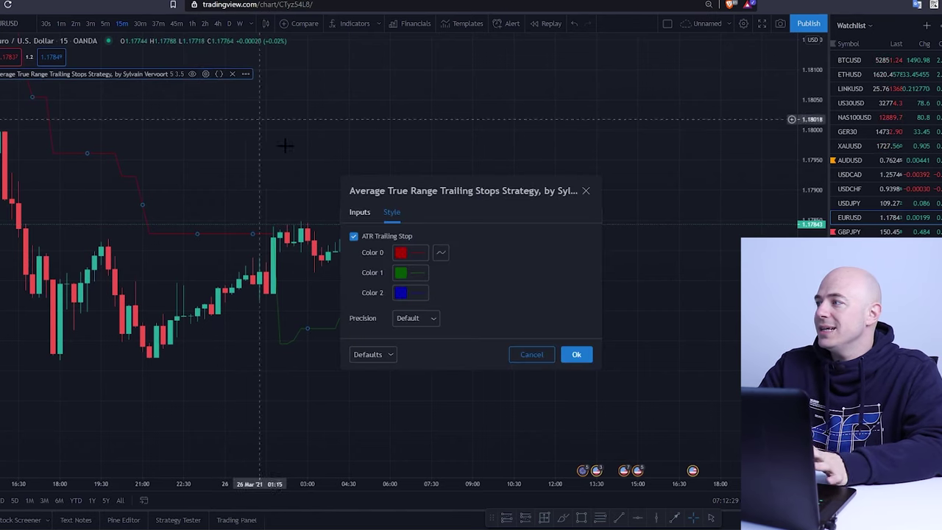
click(361, 212)
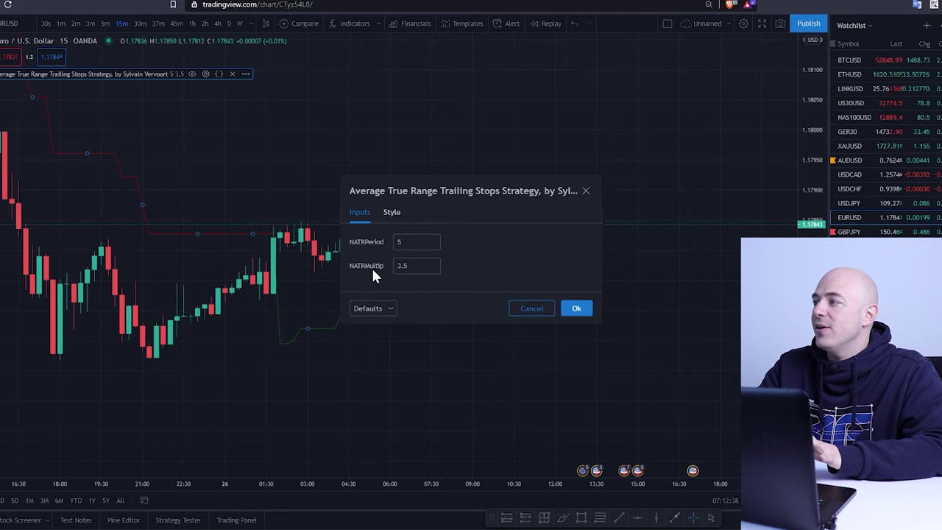
click(392, 212)
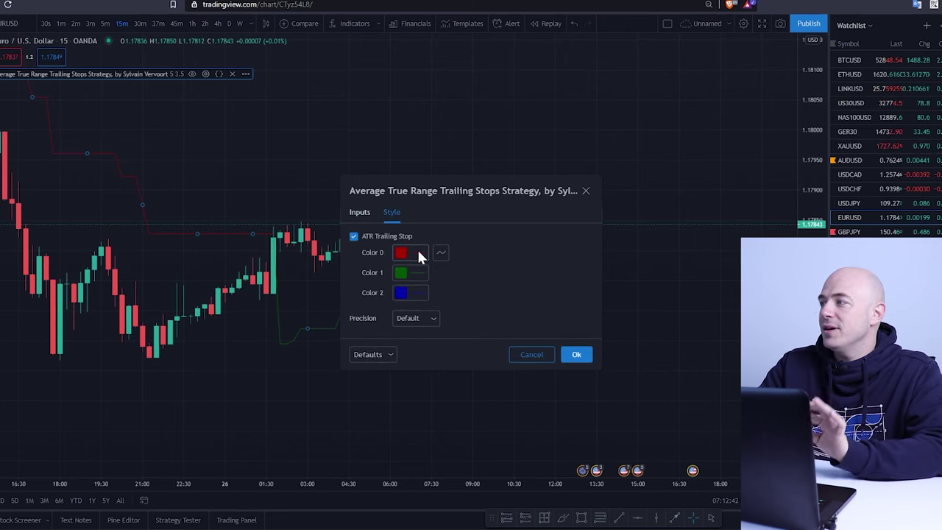
click(417, 252)
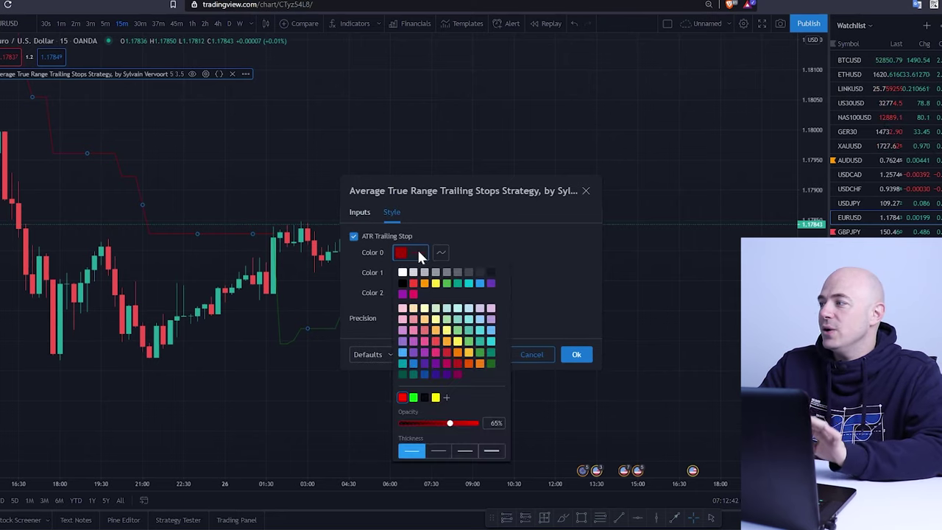
click(438, 451)
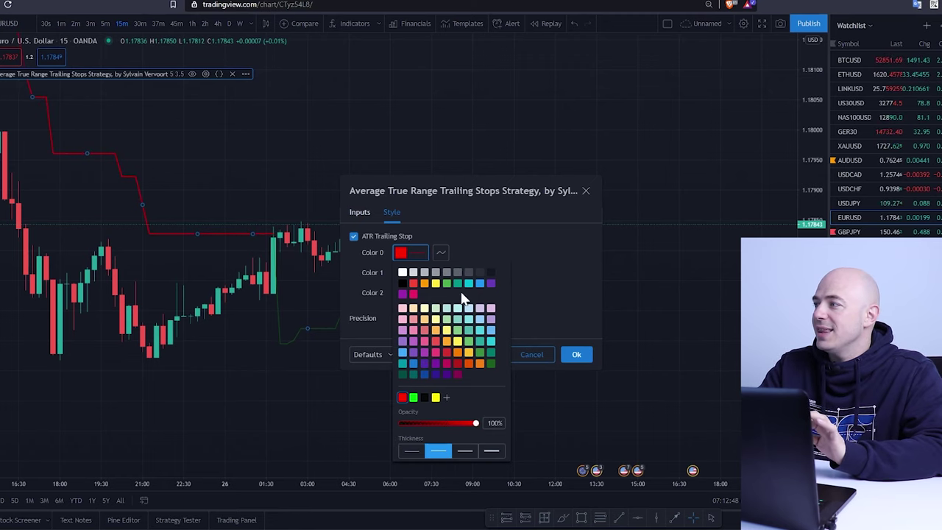
click(471, 251)
- Set the trailing stop indicator's Color 1 to bright green at 100% opacity with the second line thickness, and apply the style
click(411, 273)
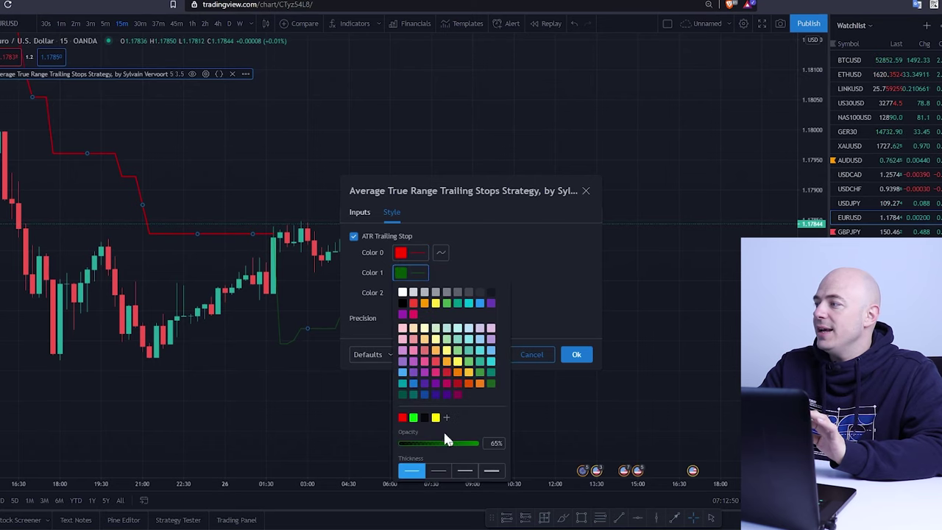
click(438, 471)
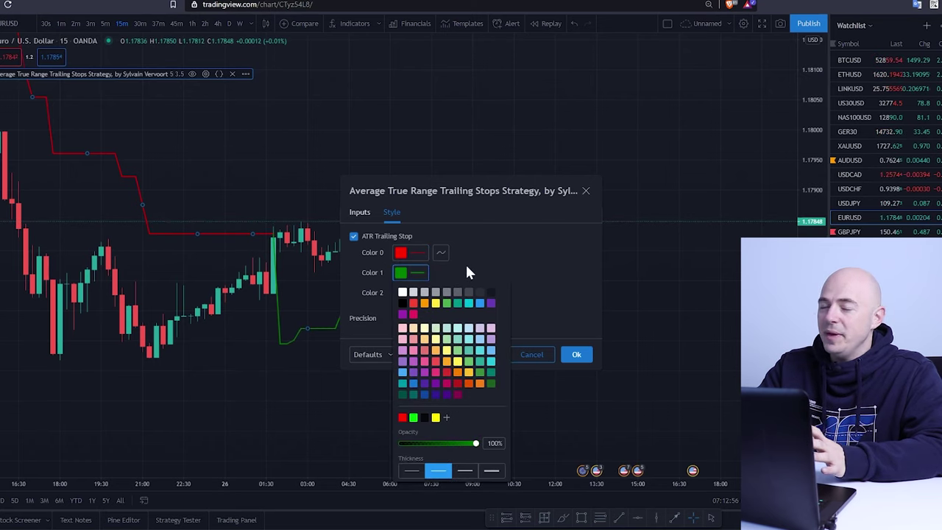
click(414, 418)
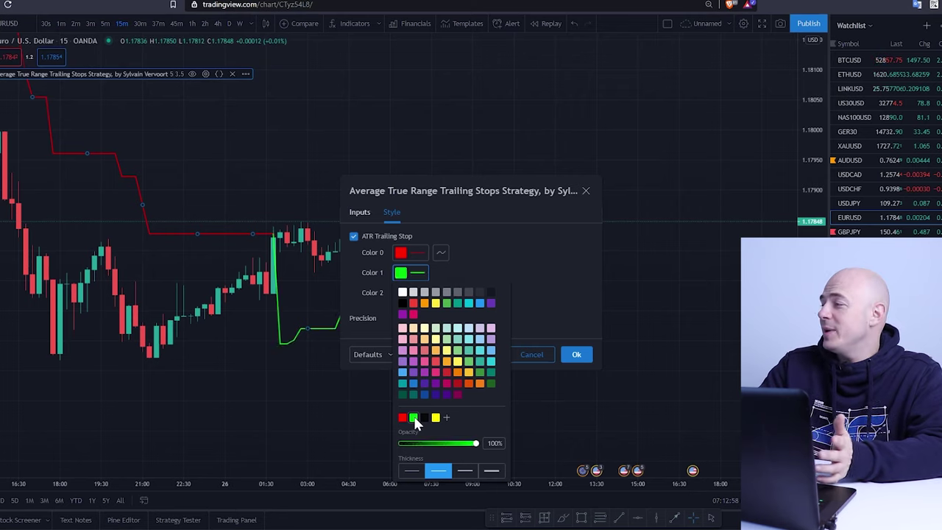
click(576, 354)
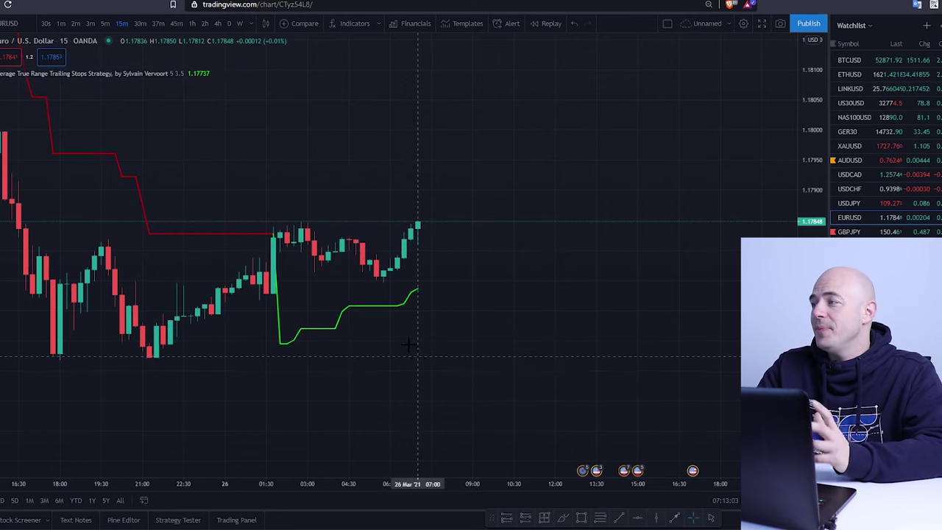
- Place a long position at the latest candle with its stop 0.00130 away, just below the green trailing stop line, and its target 0.00268 away
drag(404, 355, 593, 331)
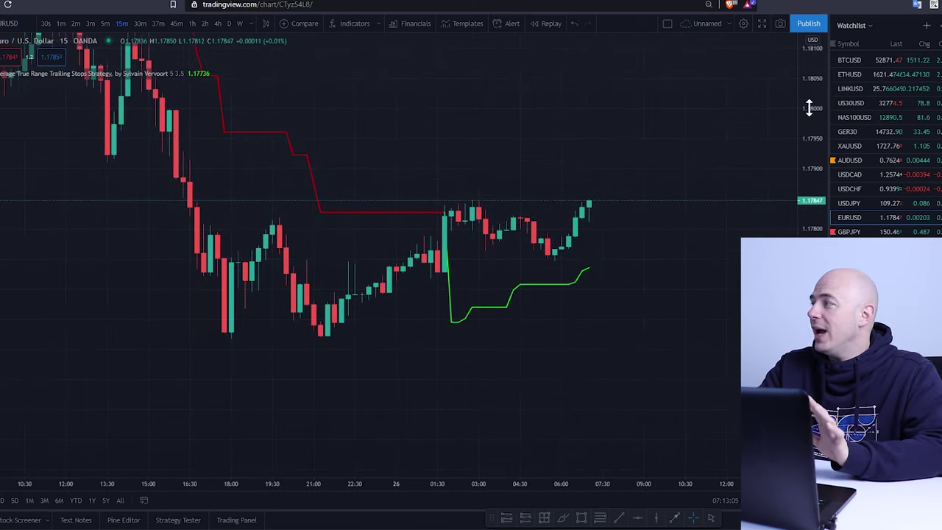
drag(810, 110, 811, 210)
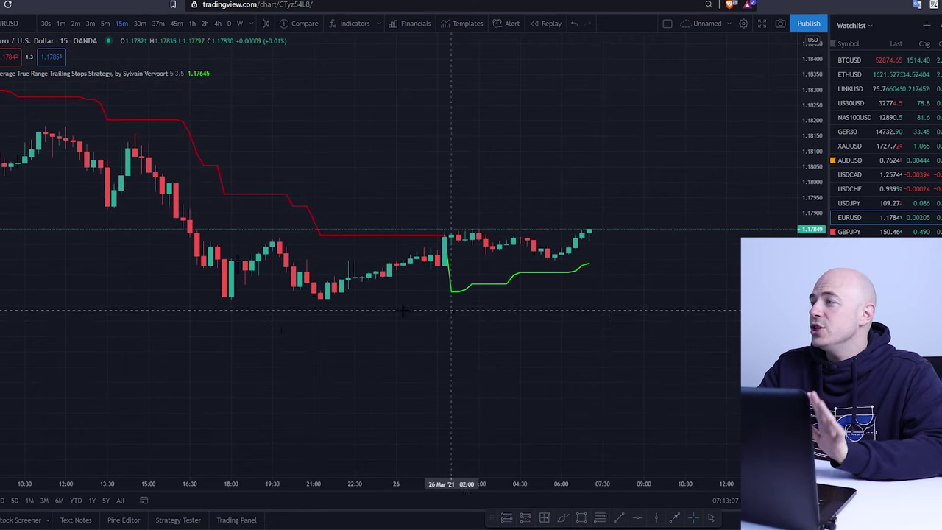
scroll(343, 335, left, 5)
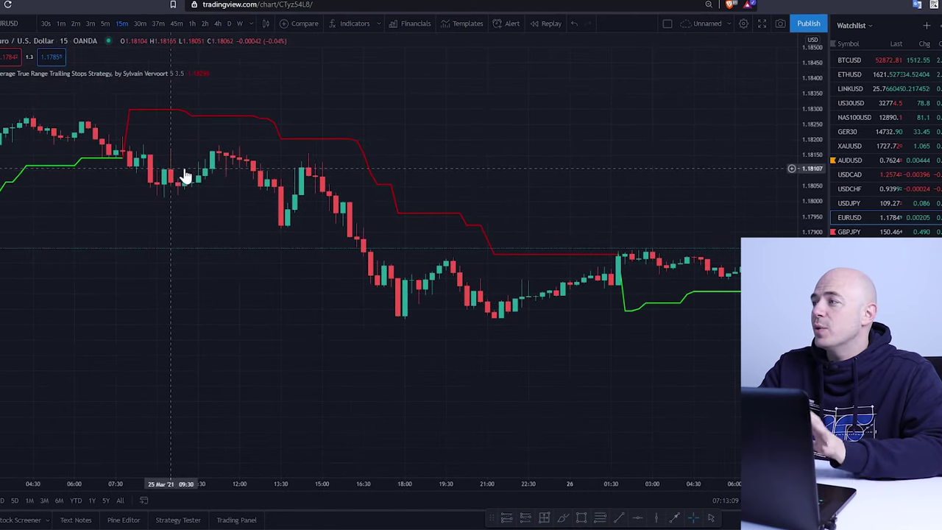
drag(305, 284, 205, 280)
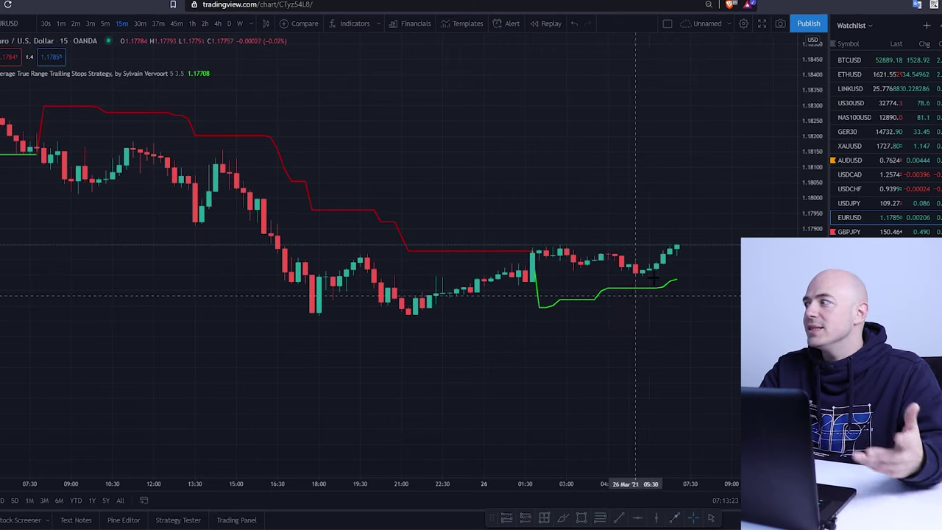
drag(684, 270, 452, 266)
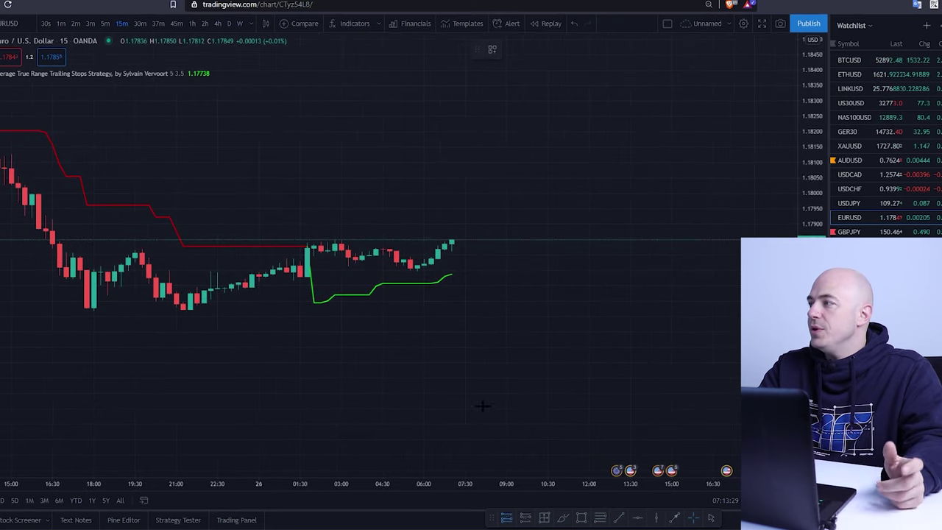
click(456, 254)
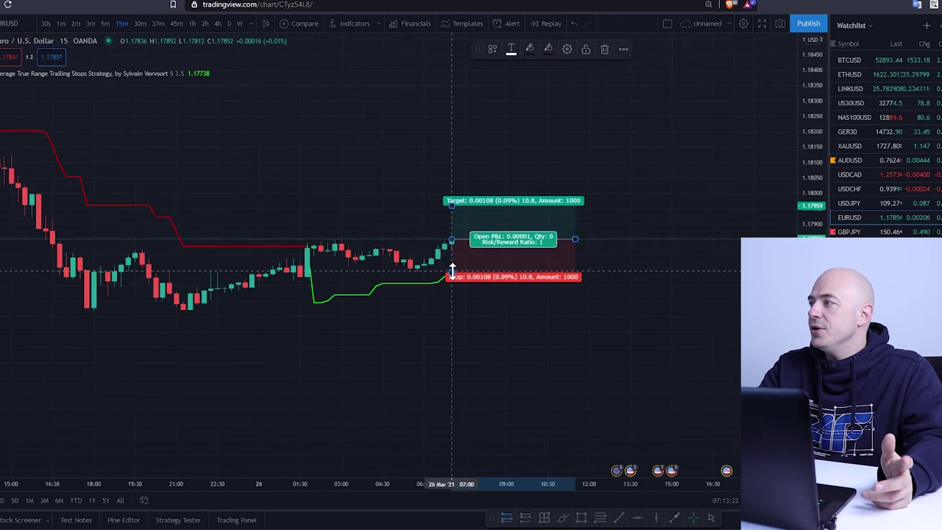
mouse_move(451, 277)
mouse_down()
mouse_move(451, 298)
mouse_move(452, 279)
mouse_up()
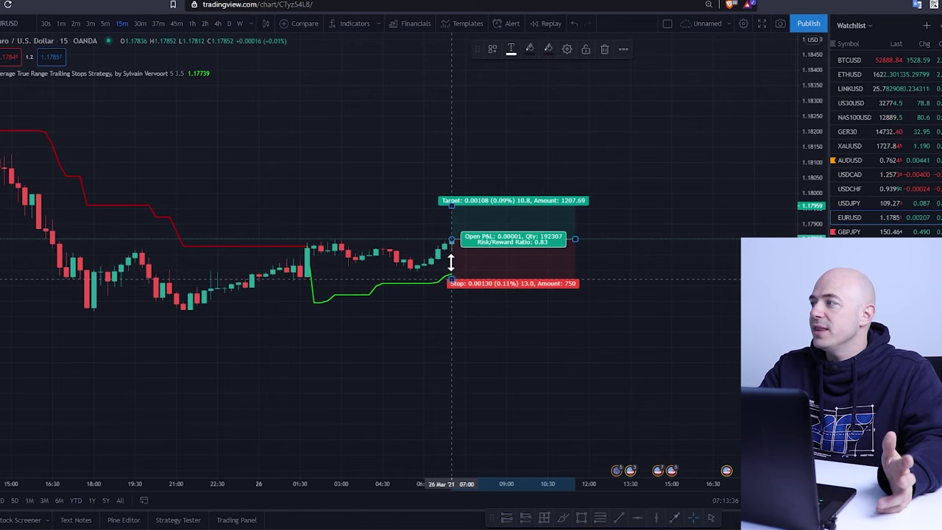
drag(451, 204, 451, 157)
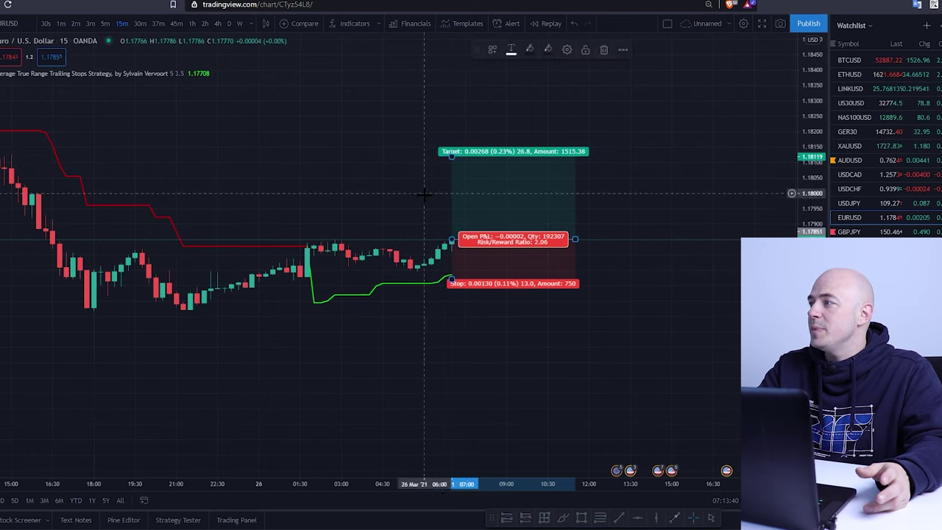
click(442, 214)
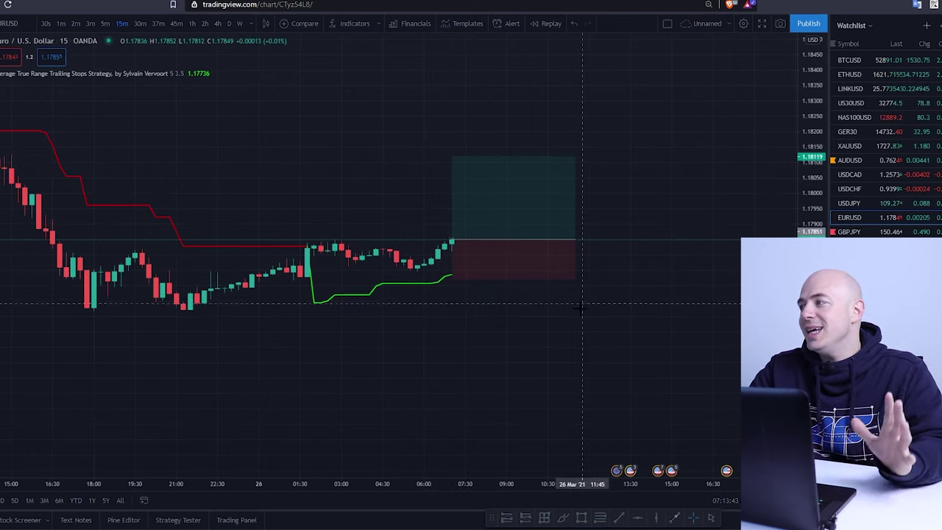
- Add the built-in Smoothed Moving Average indicator to the chart three times, found by searching for "sma"
drag(581, 309, 503, 329)
scroll(504, 330, left, 3)
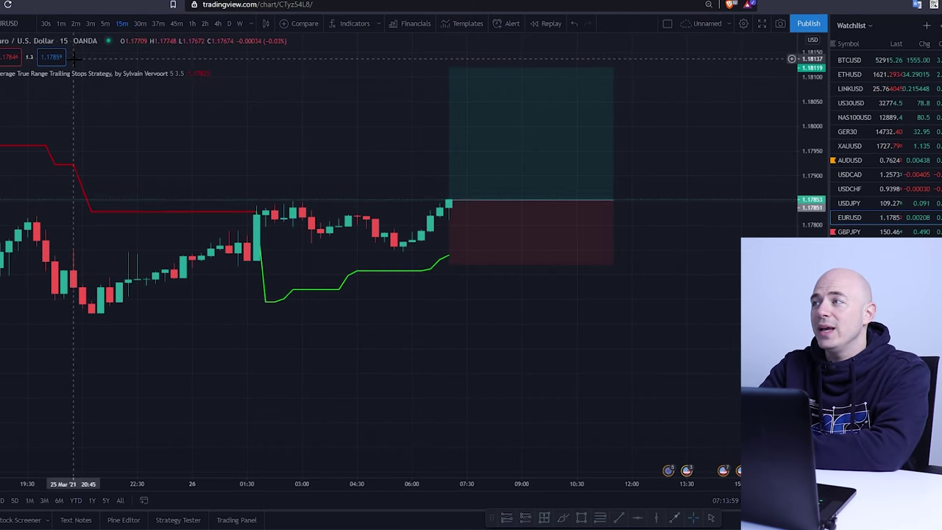
click(355, 23)
text(sma)
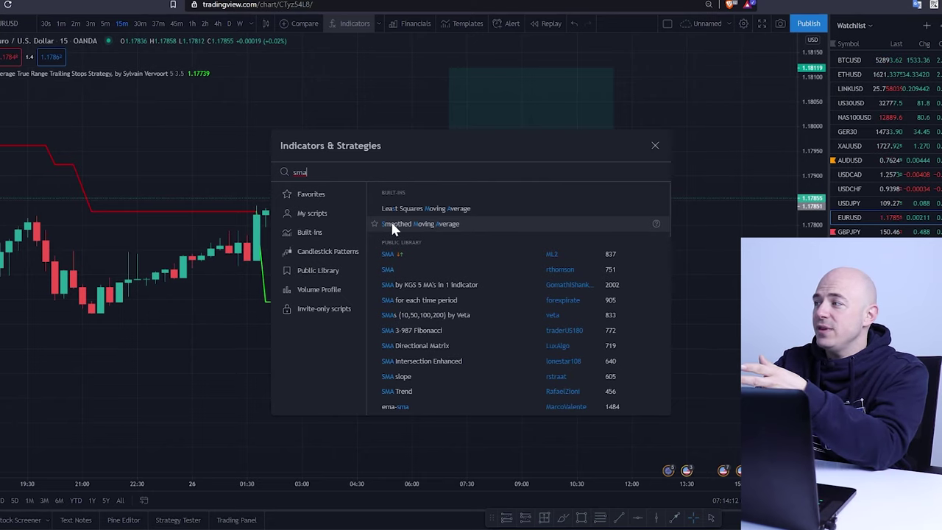
double_click(445, 223)
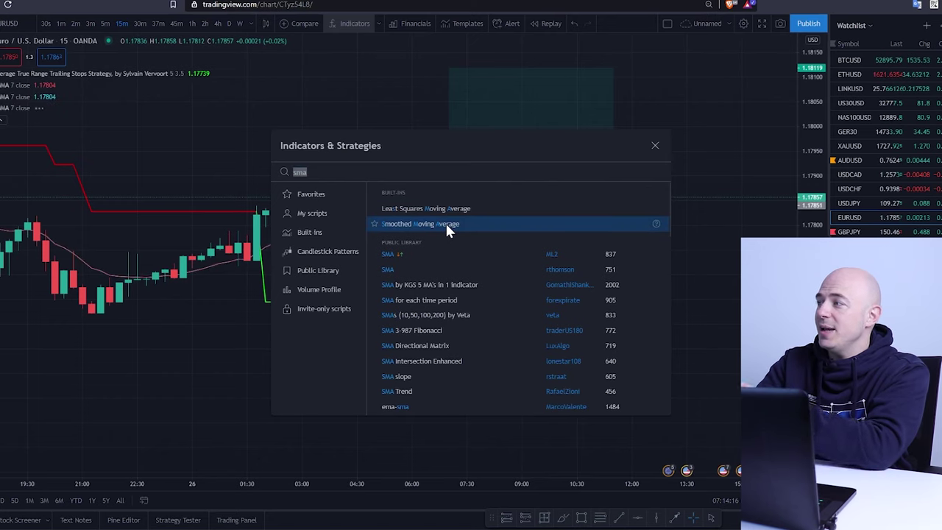
click(655, 145)
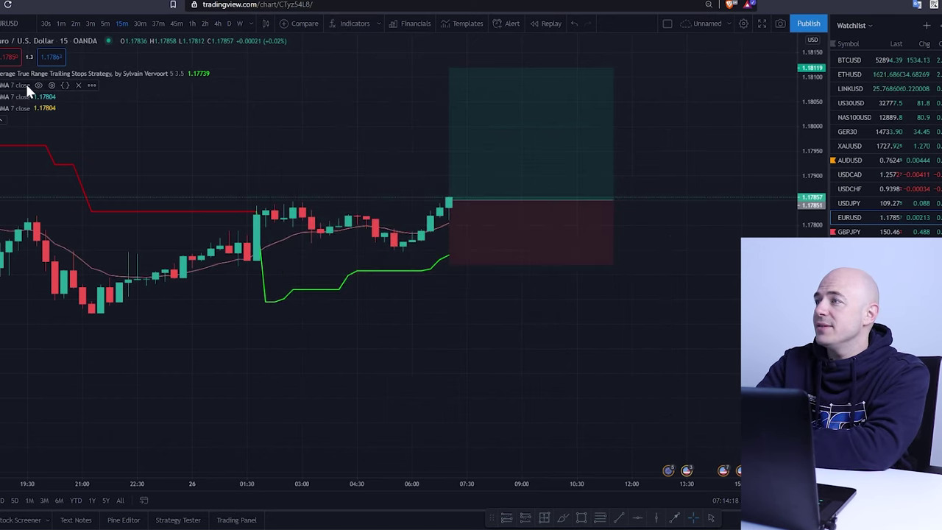
- Set the first smoothed moving average's length to 21 and its line color to white, and apply the settings
click(50, 84)
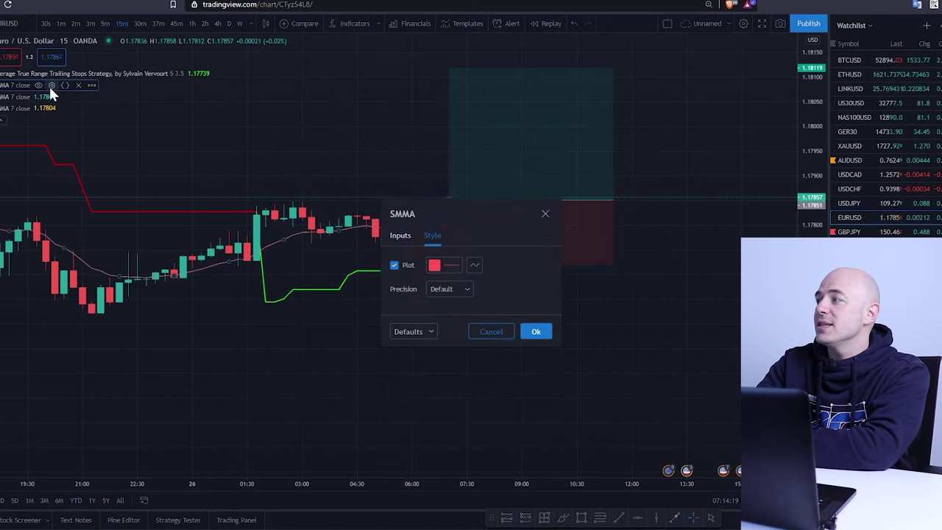
click(397, 234)
text(21)
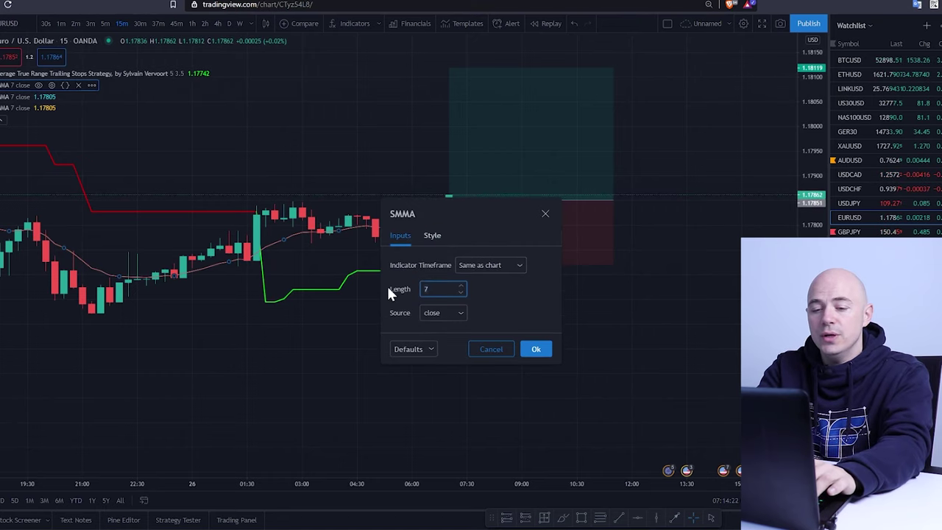
click(432, 235)
click(453, 267)
click(499, 265)
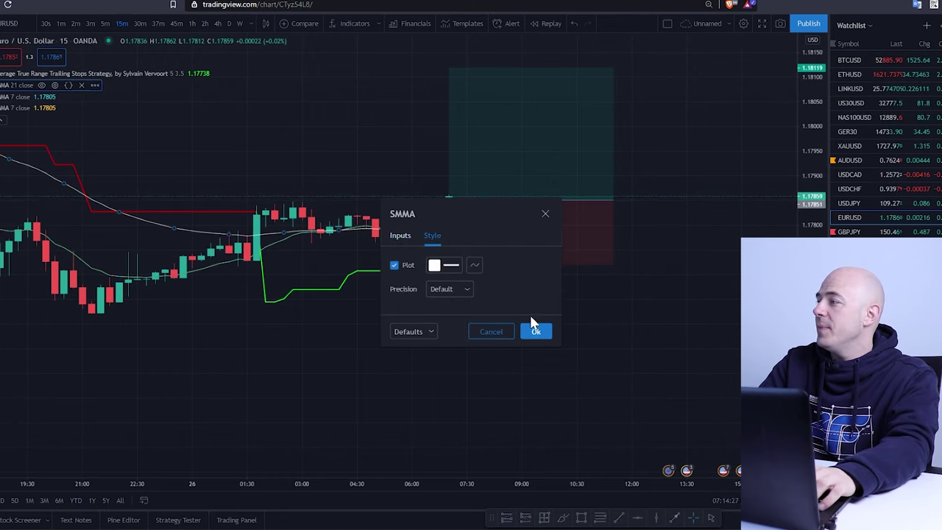
click(536, 331)
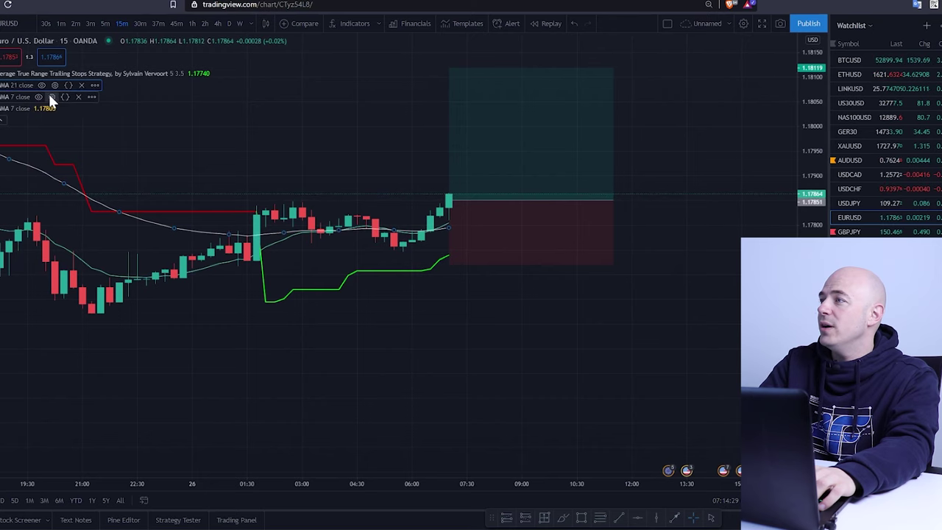
- Set the second smoothed moving average's length to 50 and its line color to teal
click(52, 97)
click(400, 235)
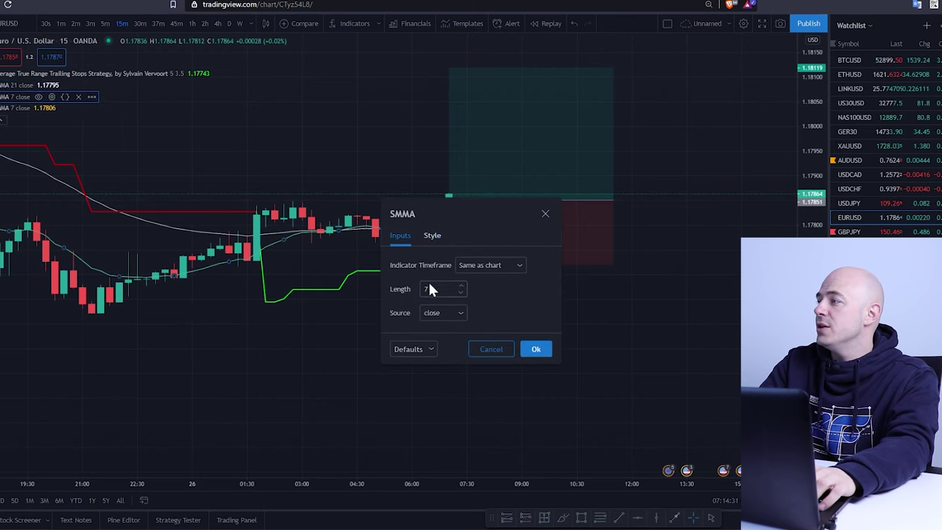
key(BackSpace)
text(50)
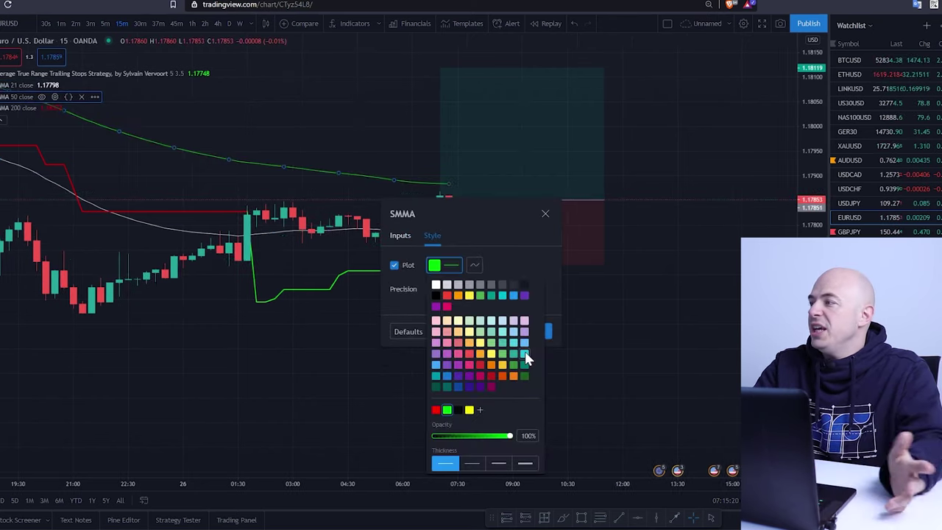
click(525, 351)
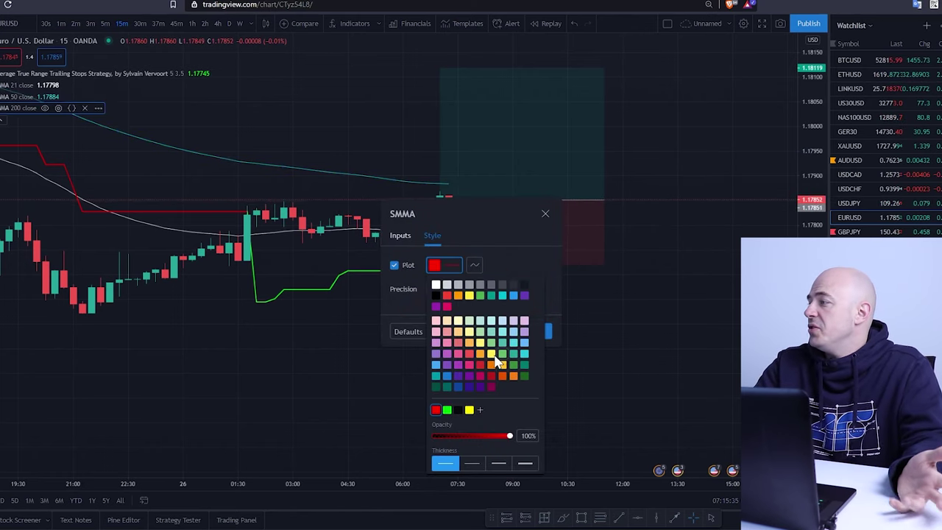
- Set the 200-period smoothed moving average's line color to yellow and apply the style
click(470, 410)
click(524, 249)
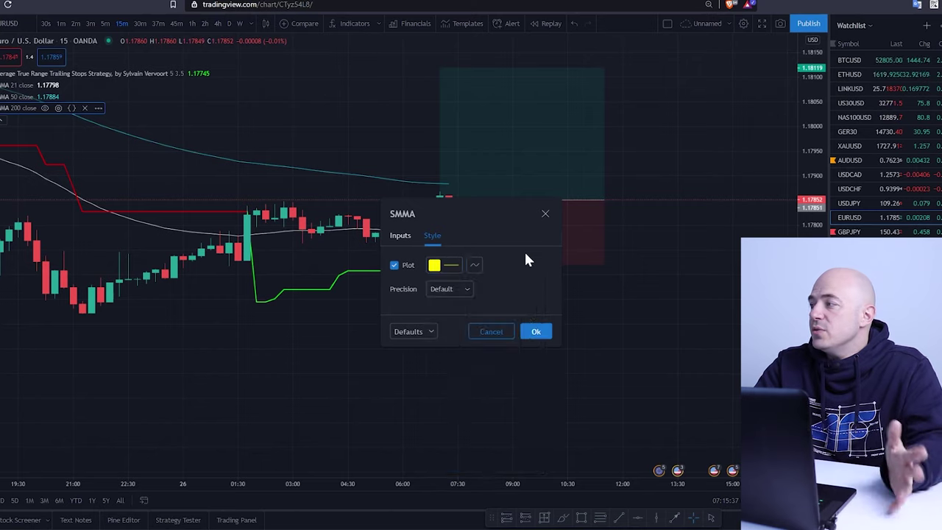
click(537, 331)
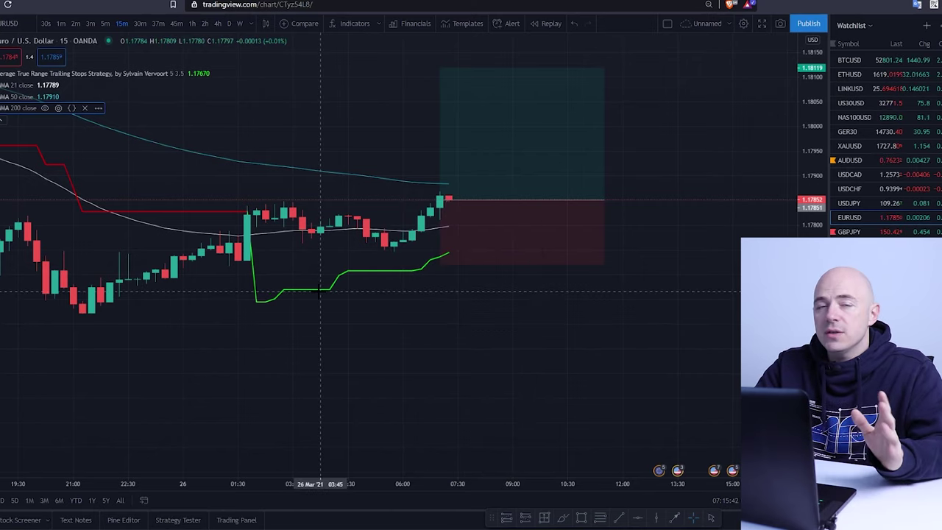
- Hide the Average True Range Trailing Stops indicator and delete the long position from the chart
scroll(320, 287, down, 3)
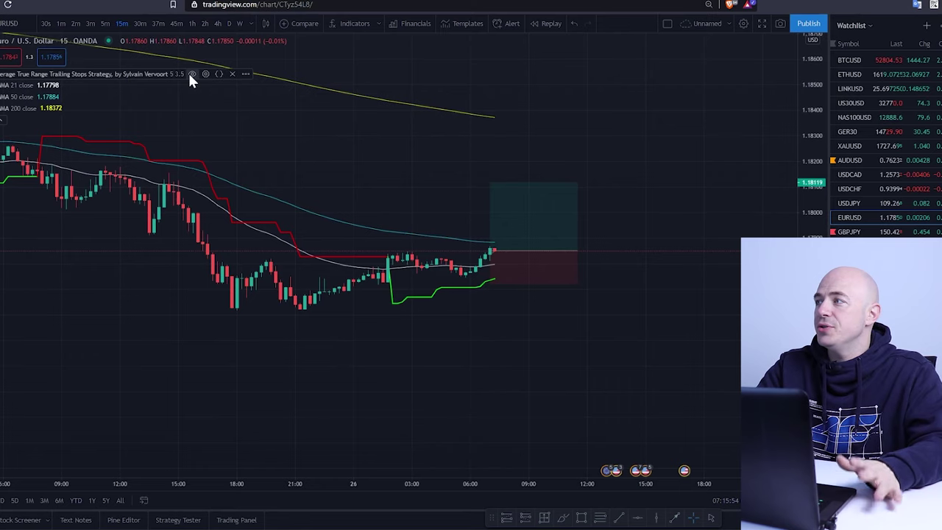
click(191, 74)
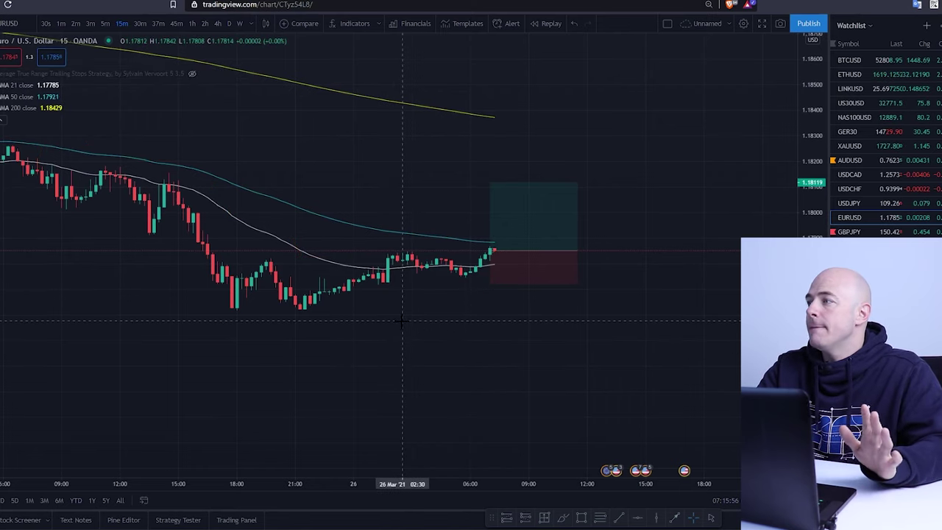
drag(402, 320, 530, 356)
drag(165, 317, 443, 318)
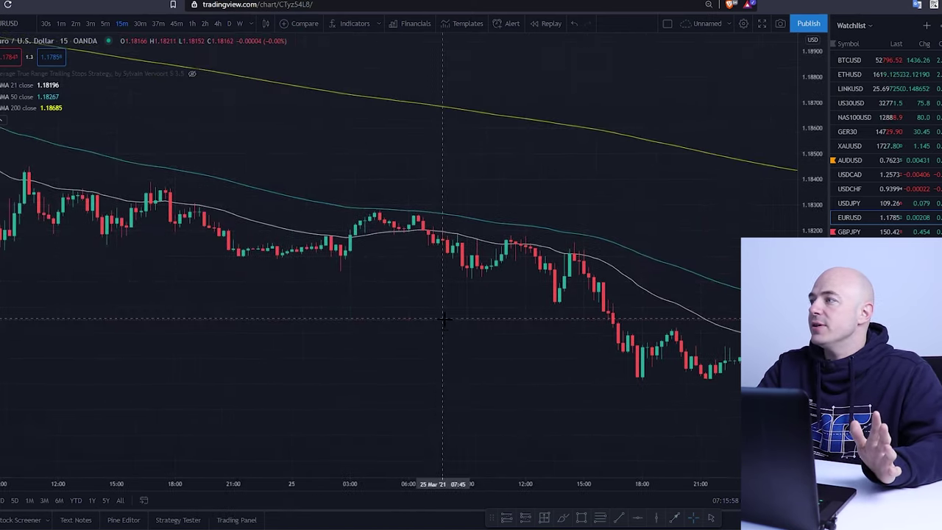
drag(451, 280, 174, 206)
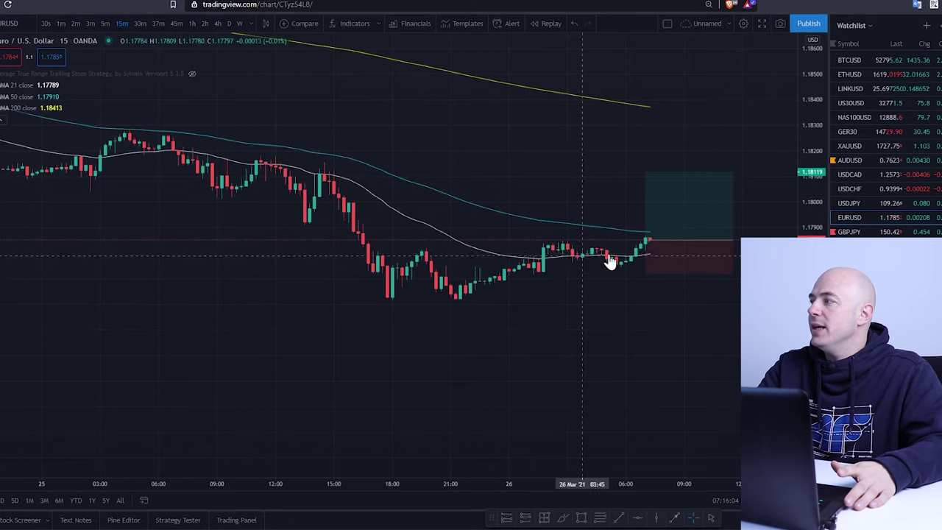
mouse_move(651, 262)
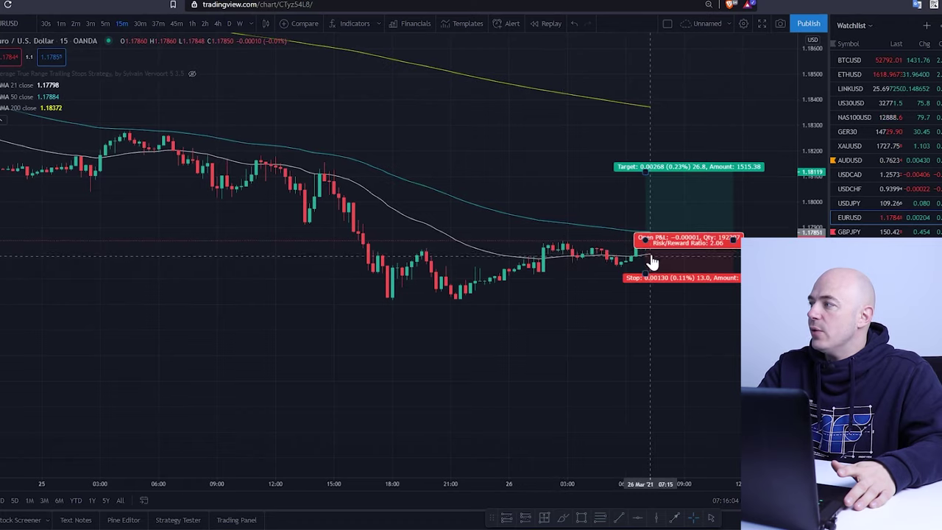
click(718, 225)
key(Delete)
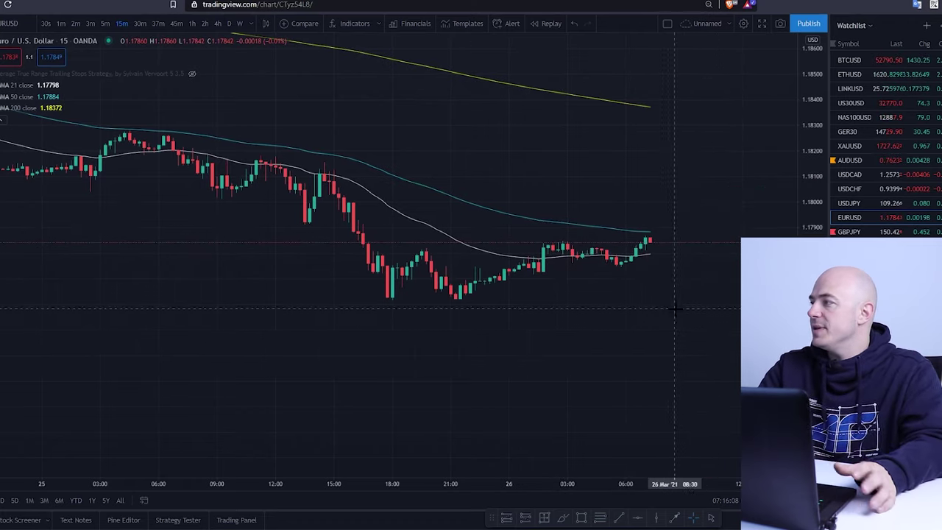
- Examine recent EURUSD price action against the 21, 50 and 200 smoothed moving averages, from the wider trend down to the latest candles
drag(717, 258, 582, 322)
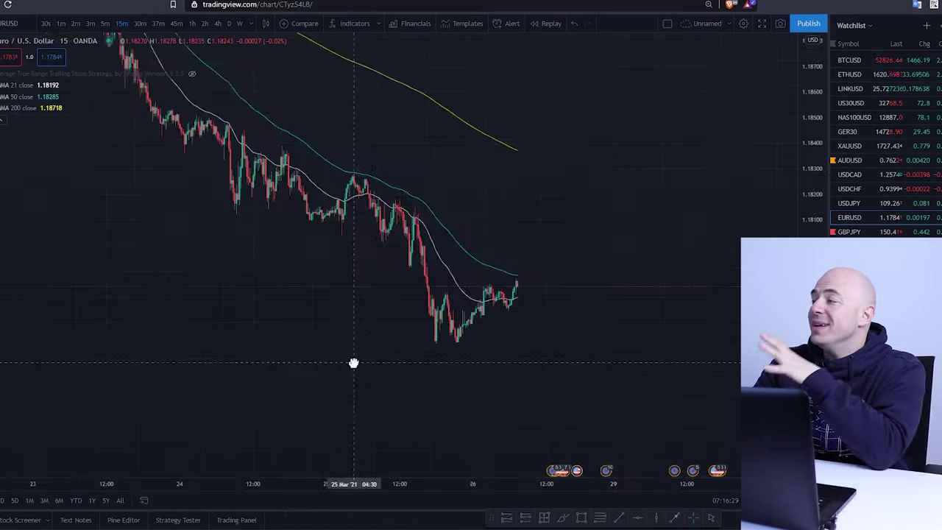
drag(813, 107, 811, 158)
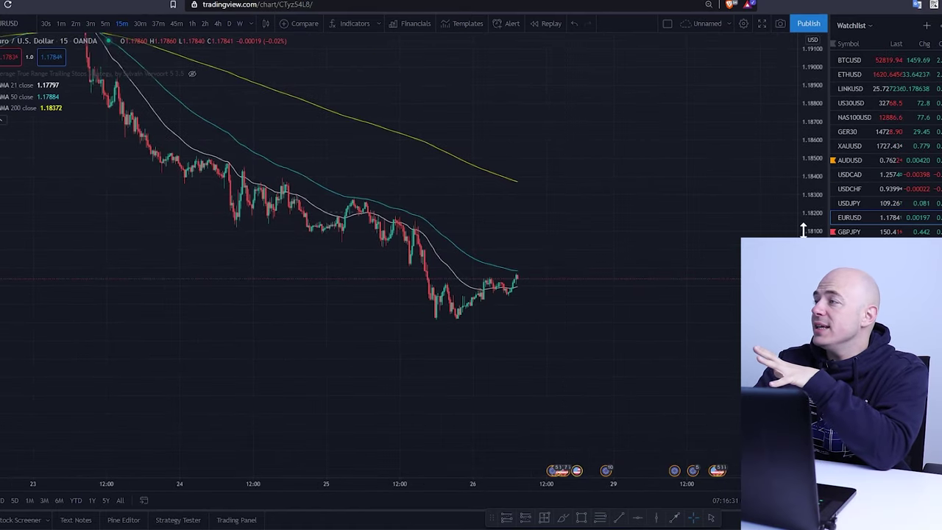
drag(274, 92, 323, 155)
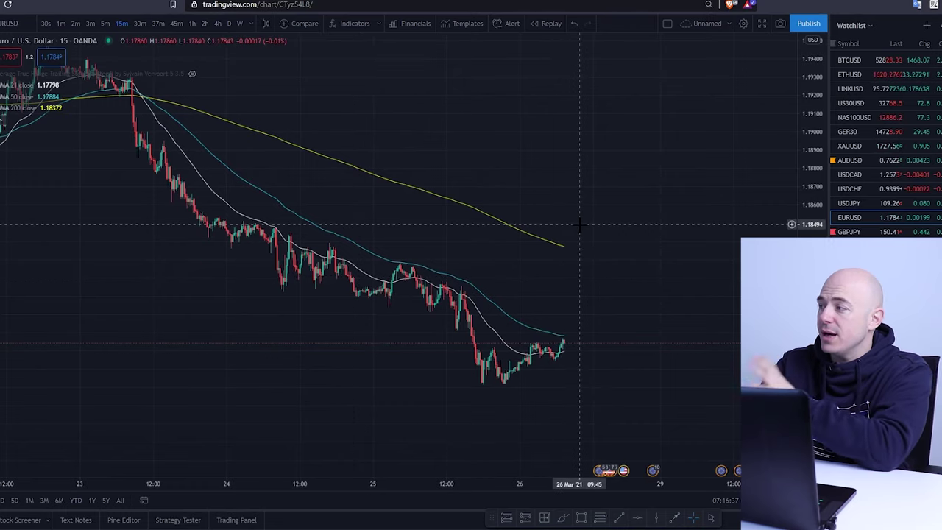
drag(582, 226, 466, 248)
scroll(433, 257, up, 2)
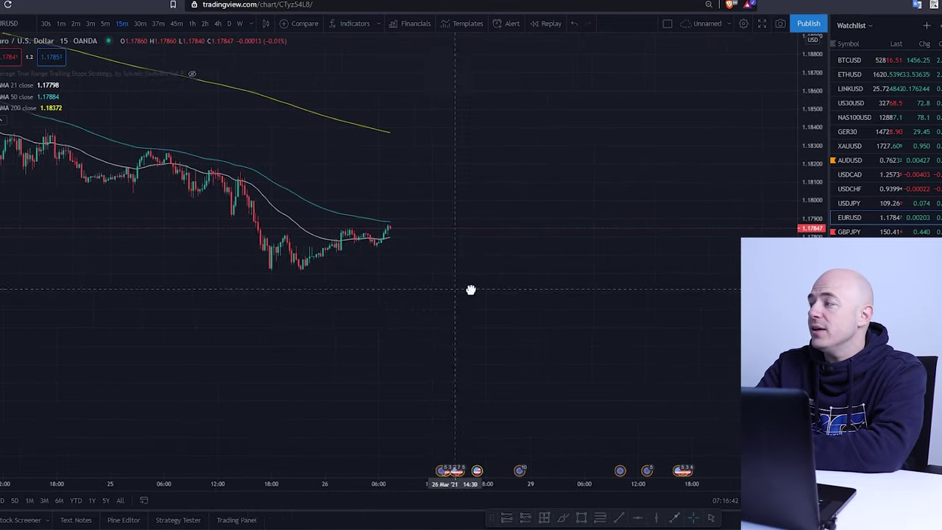
scroll(459, 260, up, 3)
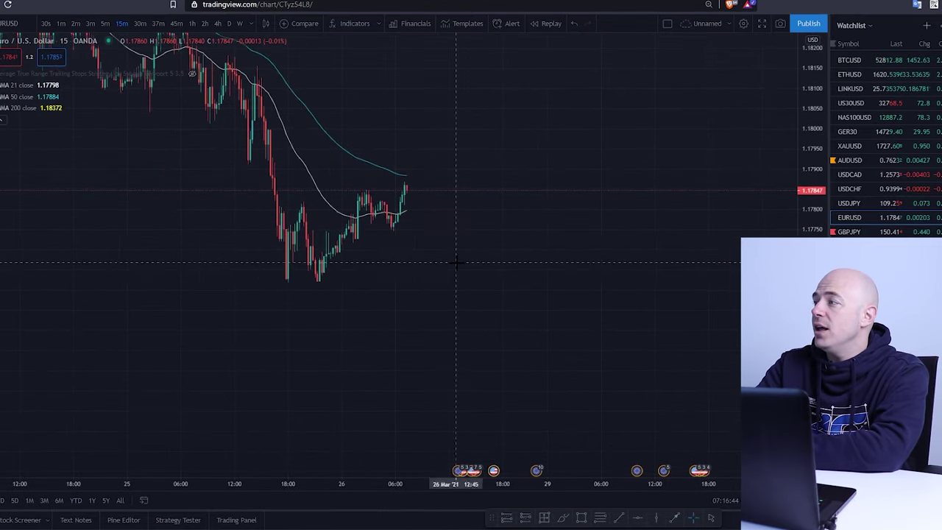
scroll(417, 264, up, 2)
drag(417, 264, 424, 196)
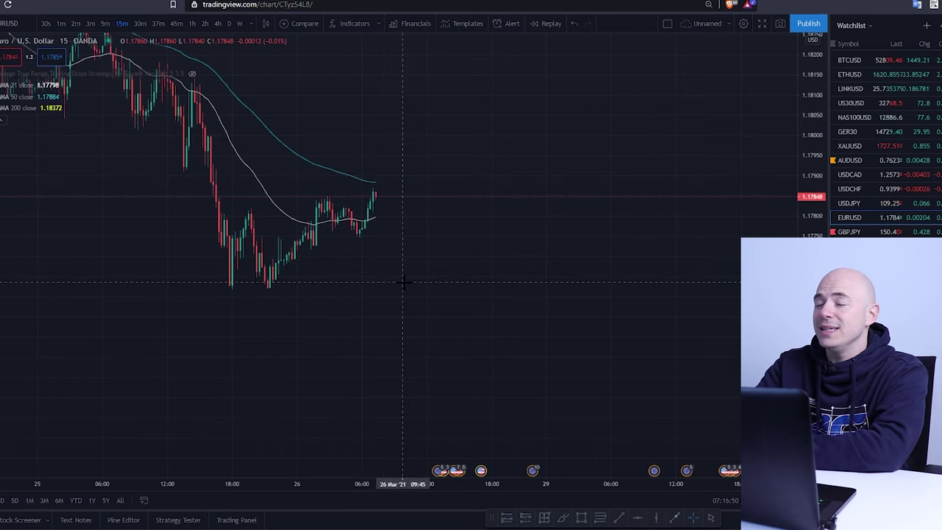
- Show the Average True Range Trailing Stops indicator again and hide the 21, 50 and 200 smoothed moving averages
mouse_move(155, 77)
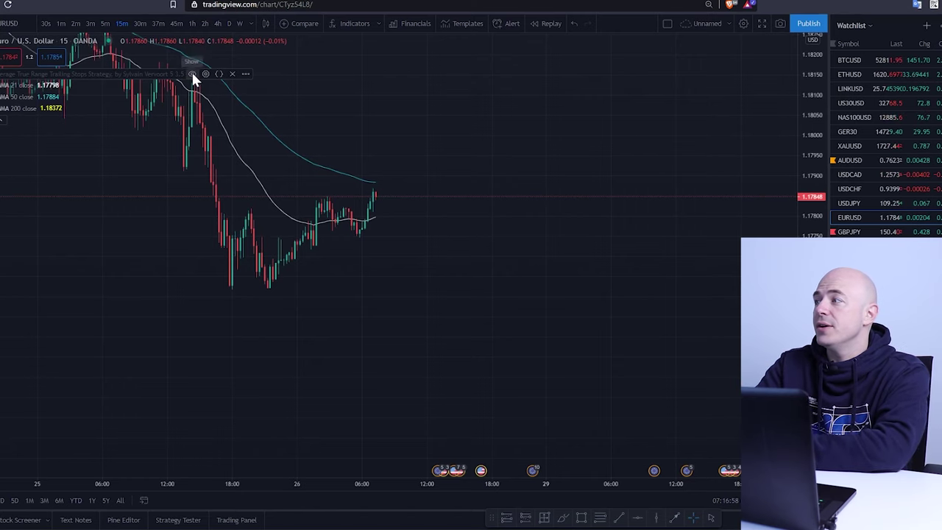
click(192, 73)
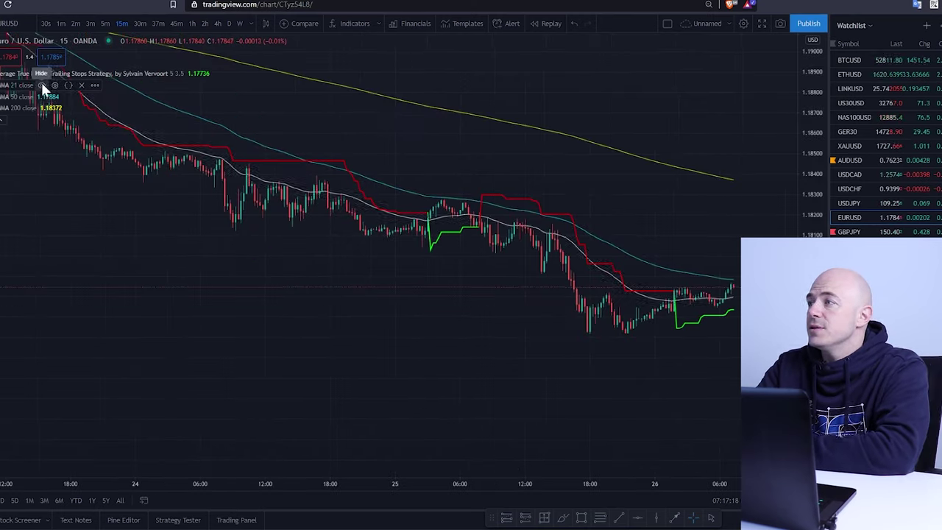
click(43, 109)
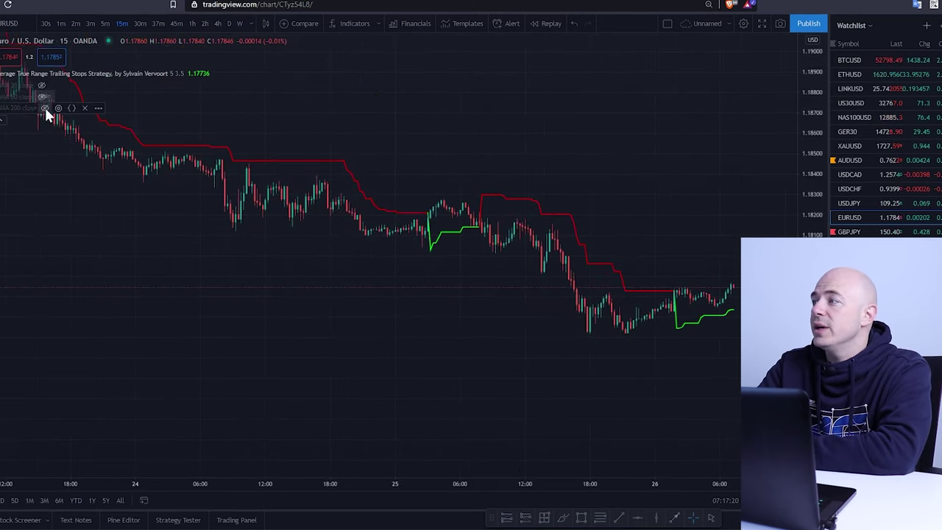
- Measure the price decline beneath the red trailing stop from 23 Mar '21 08:15 to 25 Mar '21 03:00, then clear the measurement
drag(238, 258, 412, 309)
drag(206, 211, 352, 292)
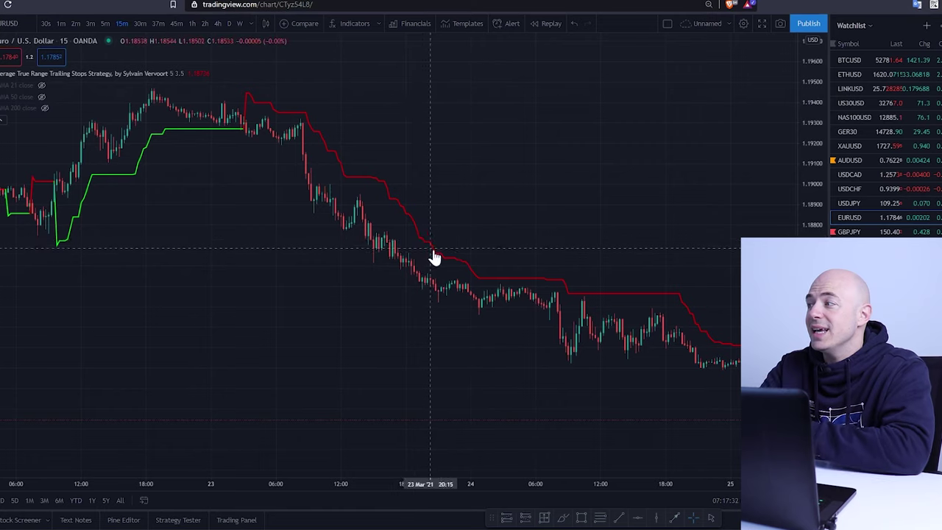
drag(502, 332, 242, 228)
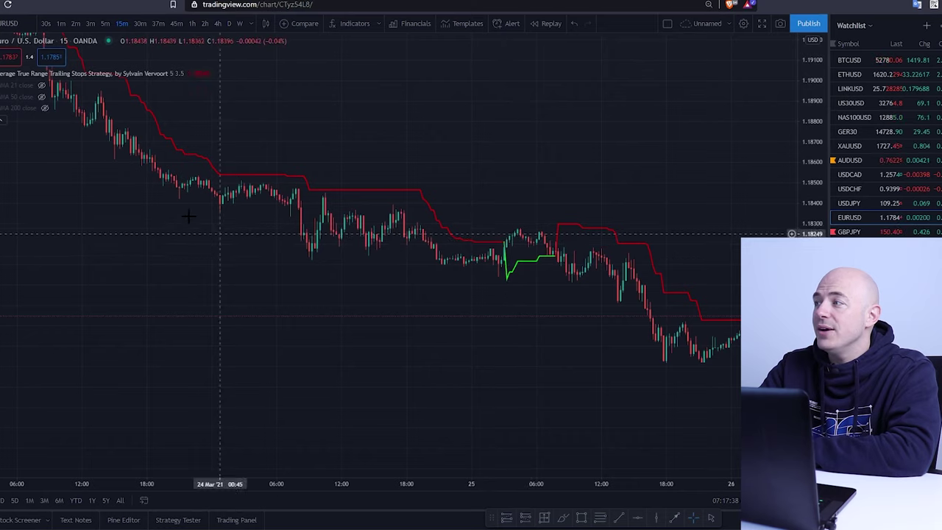
drag(185, 211, 493, 317)
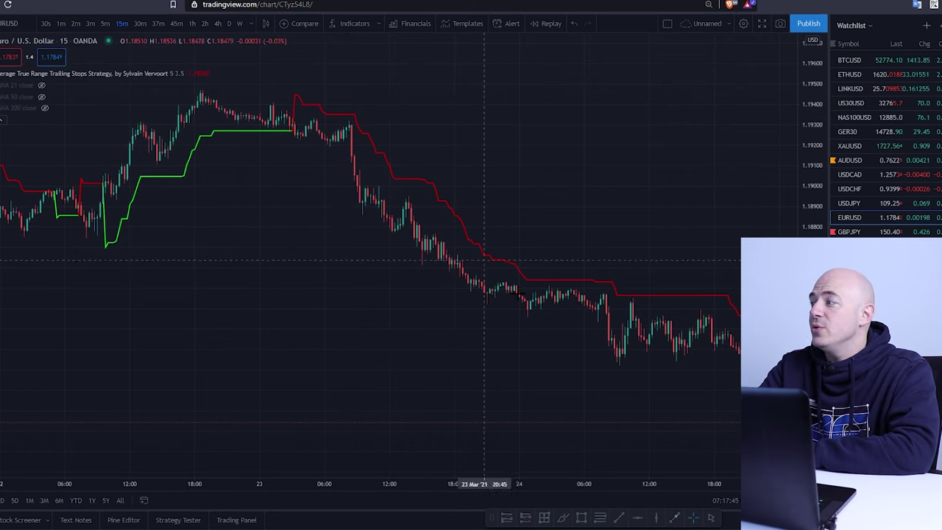
drag(545, 368, 346, 297)
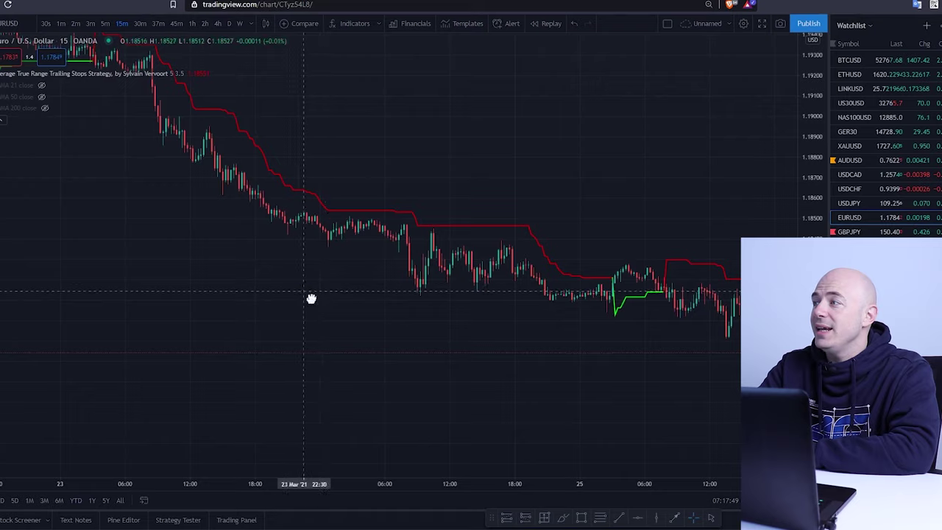
drag(311, 299, 336, 343)
shift+click(174, 132)
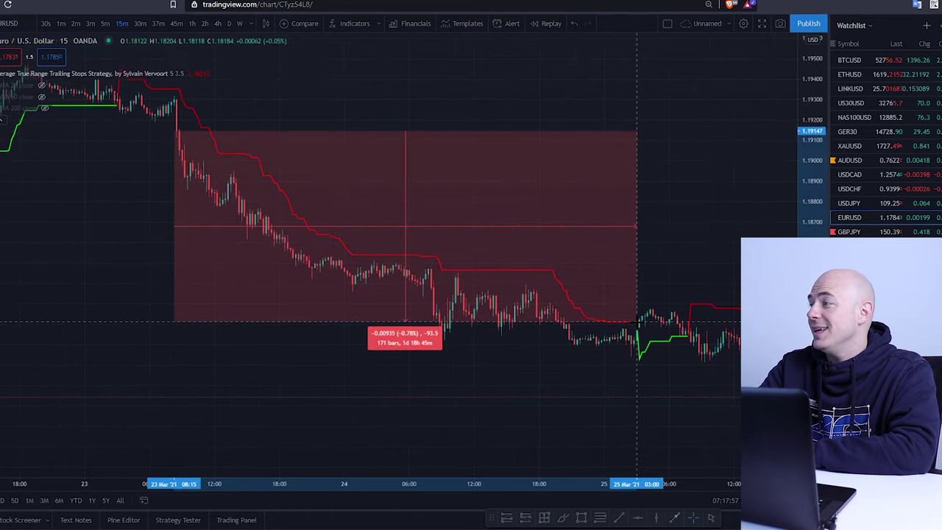
click(638, 321)
click(442, 326)
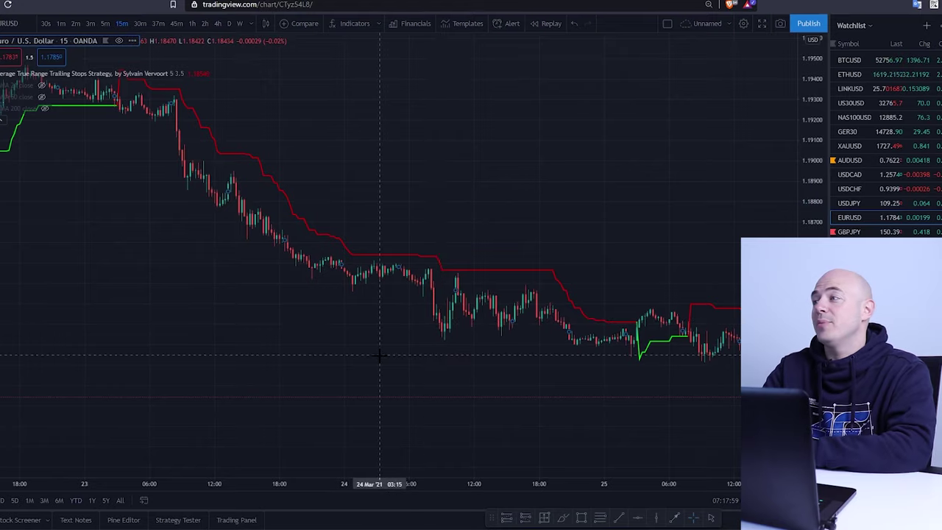